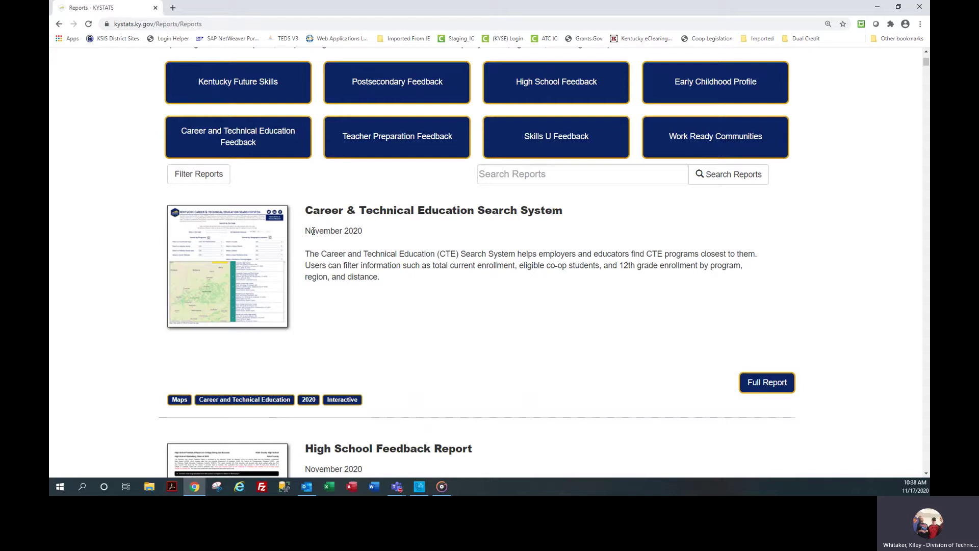
- Open the full Career & Technical Education Search System report and search within 30 miles of zip code 40065
{"action": "left_click", "coordinate": [763, 390]}
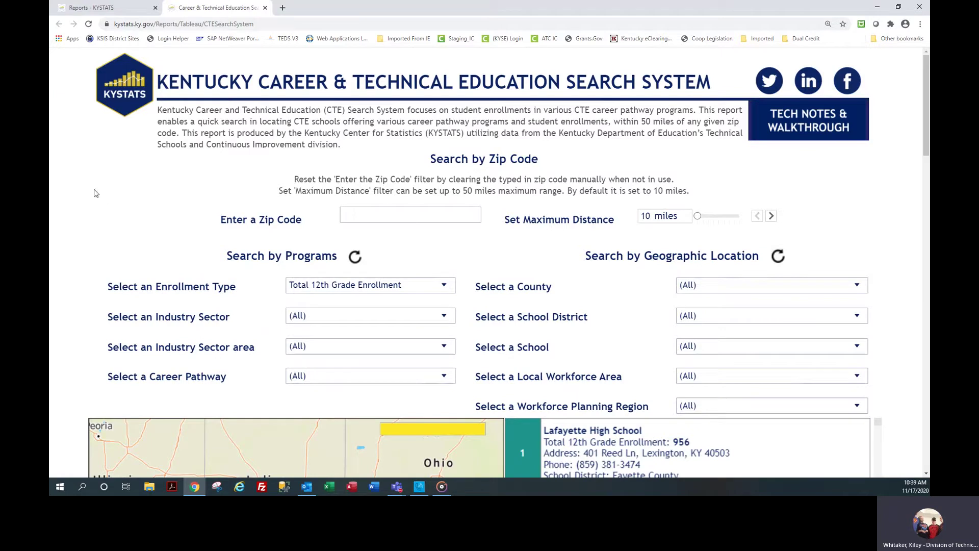
{"action": "left_click", "coordinate": [385, 213]}
{"action": "type", "text": "40065"}
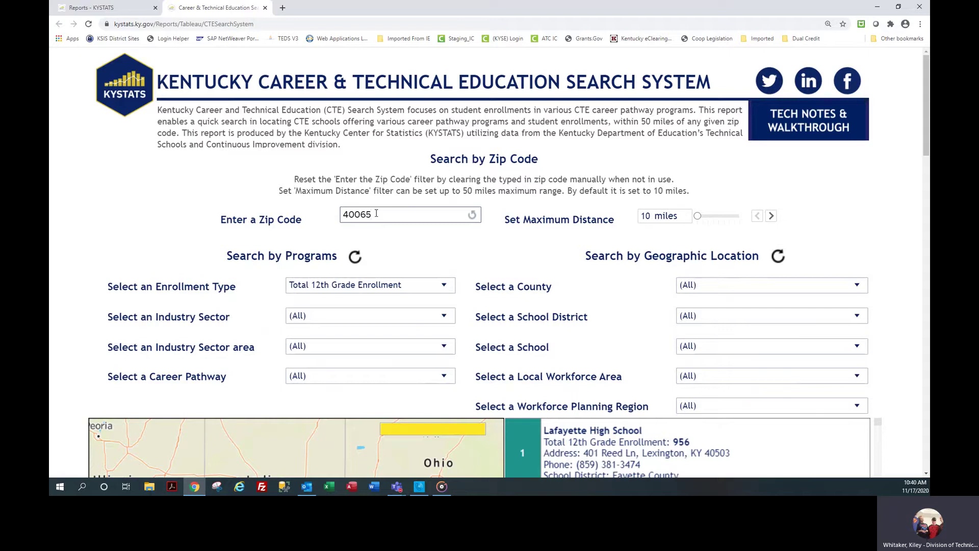
{"action": "key", "text": "Return"}
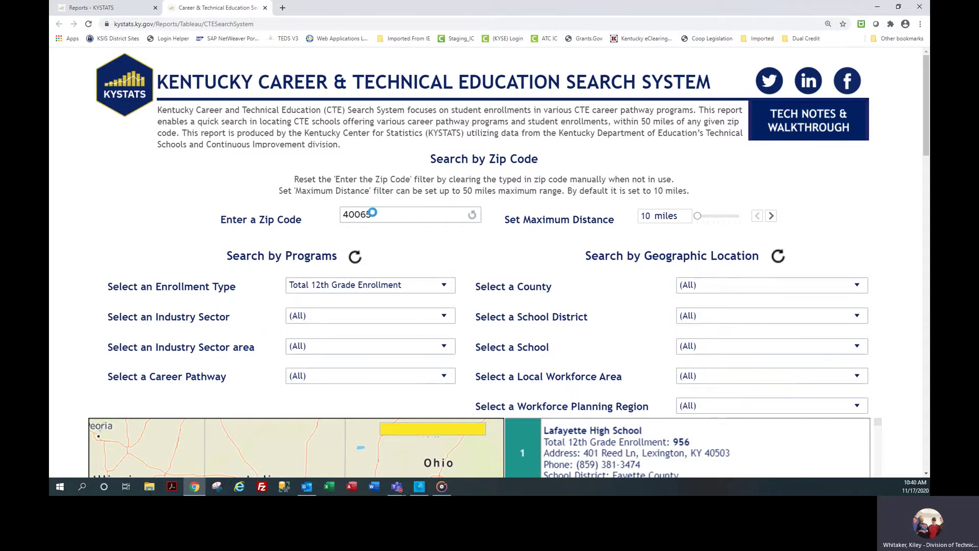
{"action": "scroll", "coordinate": [716, 184], "scroll_direction": "down", "scroll_amount": 1}
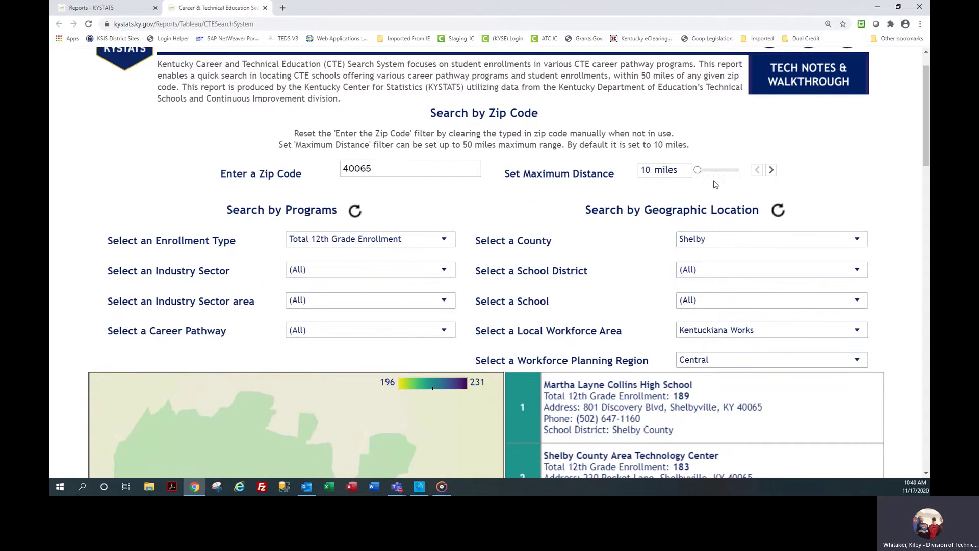
{"action": "left_click", "coordinate": [718, 172]}
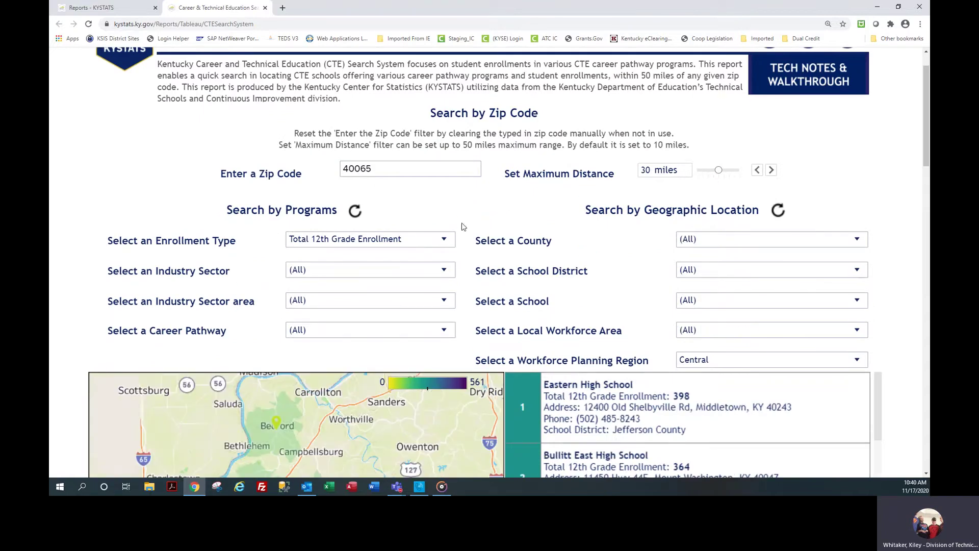
- Review the map and the ranked school list for the programs within the search radius
{"action": "scroll", "coordinate": [97, 240], "scroll_direction": "down", "scroll_amount": 5}
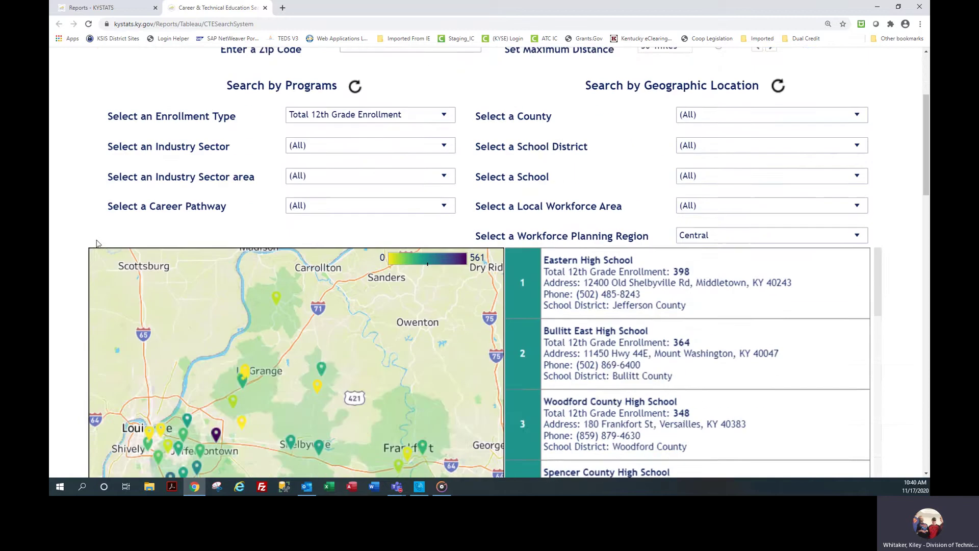
{"action": "scroll", "coordinate": [98, 235], "scroll_direction": "up", "scroll_amount": 2}
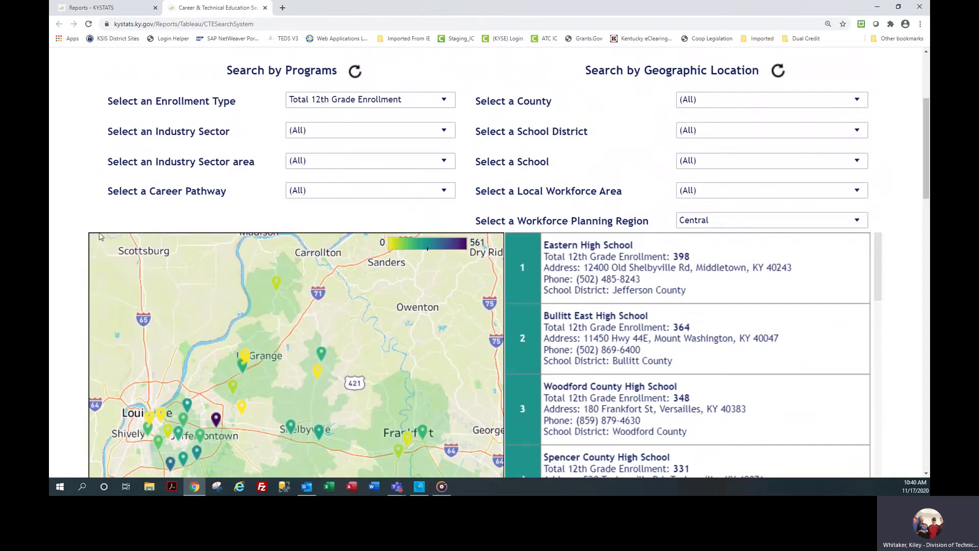
{"action": "scroll", "coordinate": [100, 235], "scroll_direction": "down", "scroll_amount": 3}
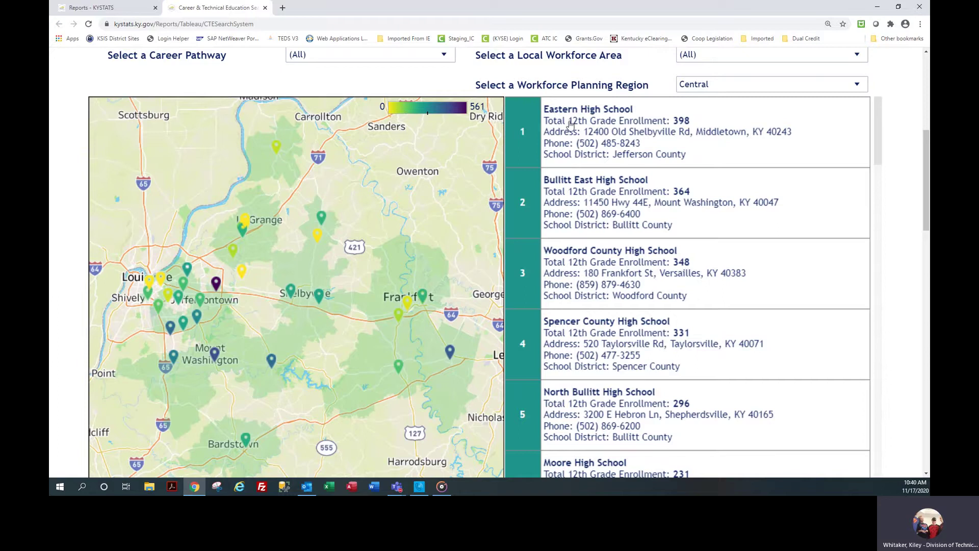
{"action": "scroll", "coordinate": [606, 278], "scroll_direction": "down", "scroll_amount": 7}
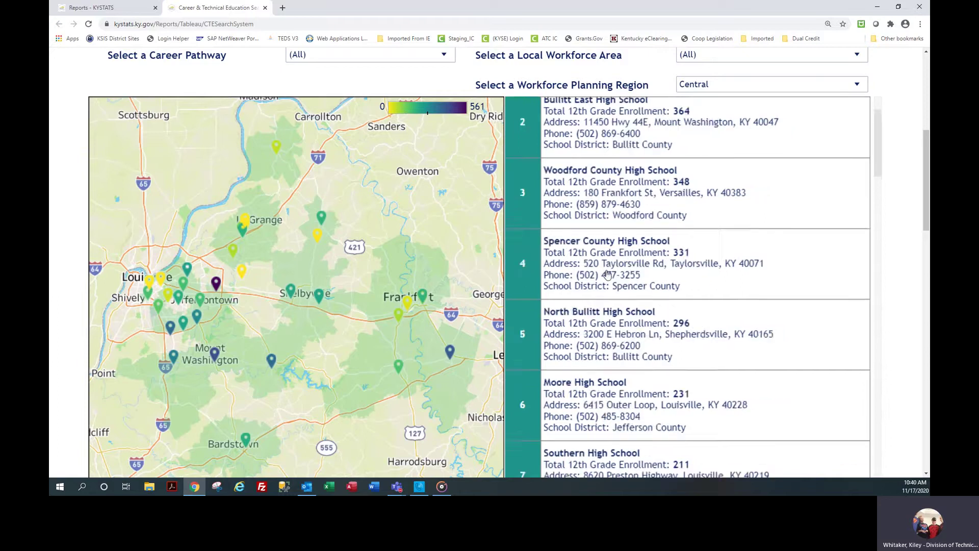
{"action": "scroll", "coordinate": [610, 271], "scroll_direction": "down", "scroll_amount": 3}
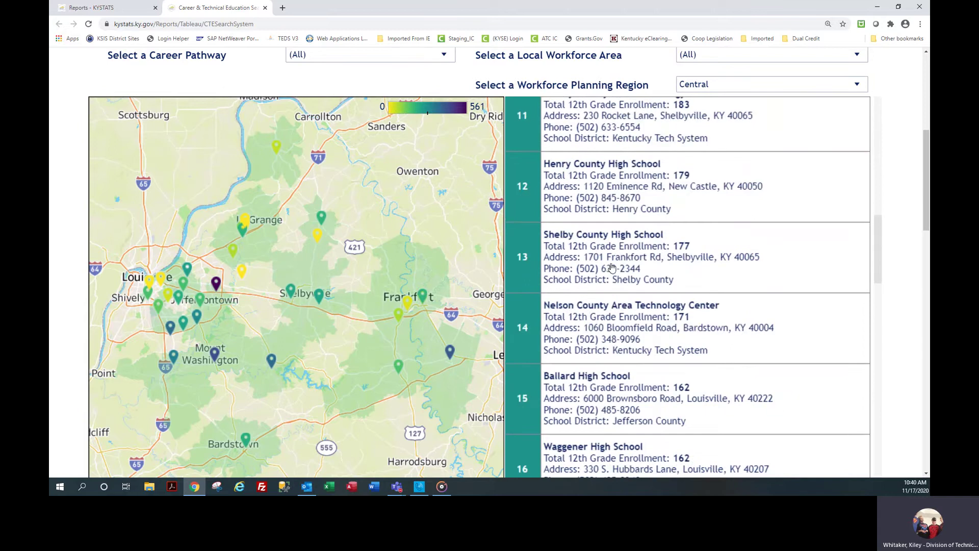
{"action": "scroll", "coordinate": [612, 268], "scroll_direction": "up", "scroll_amount": 12}
{"action": "scroll", "coordinate": [612, 268], "scroll_direction": "up", "scroll_amount": 2}
{"action": "scroll", "coordinate": [634, 207], "scroll_direction": "down", "scroll_amount": 5}
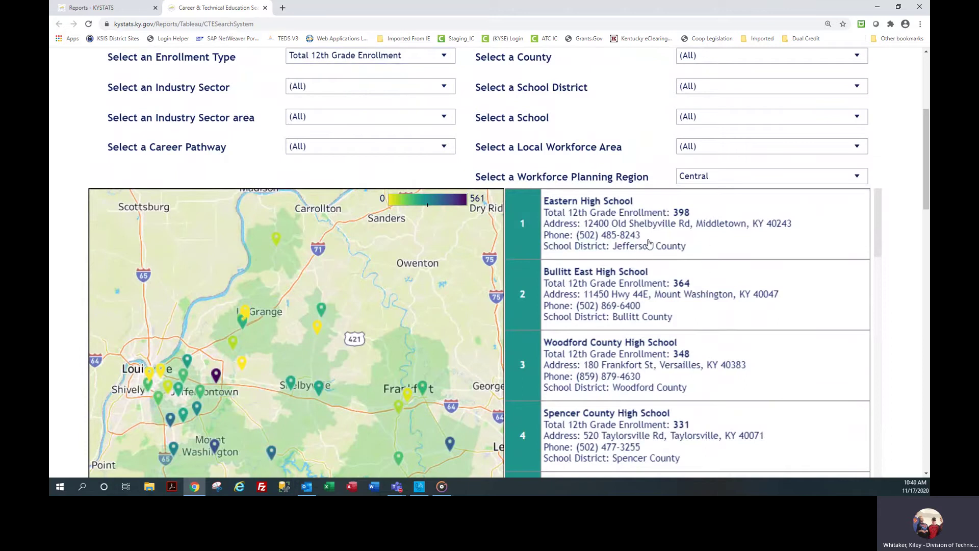
{"action": "scroll", "coordinate": [900, 279], "scroll_direction": "up", "scroll_amount": 2}
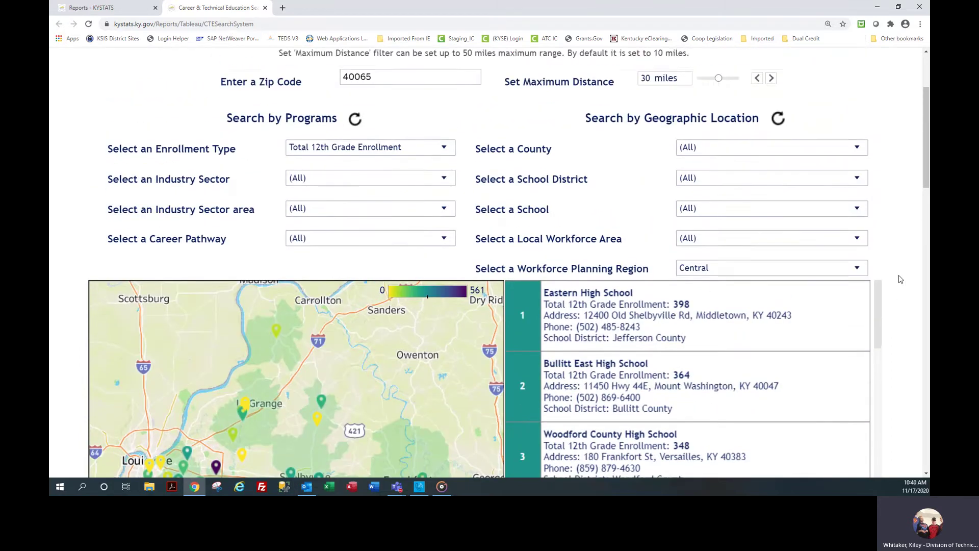
{"action": "scroll", "coordinate": [900, 279], "scroll_direction": "down", "scroll_amount": 1}
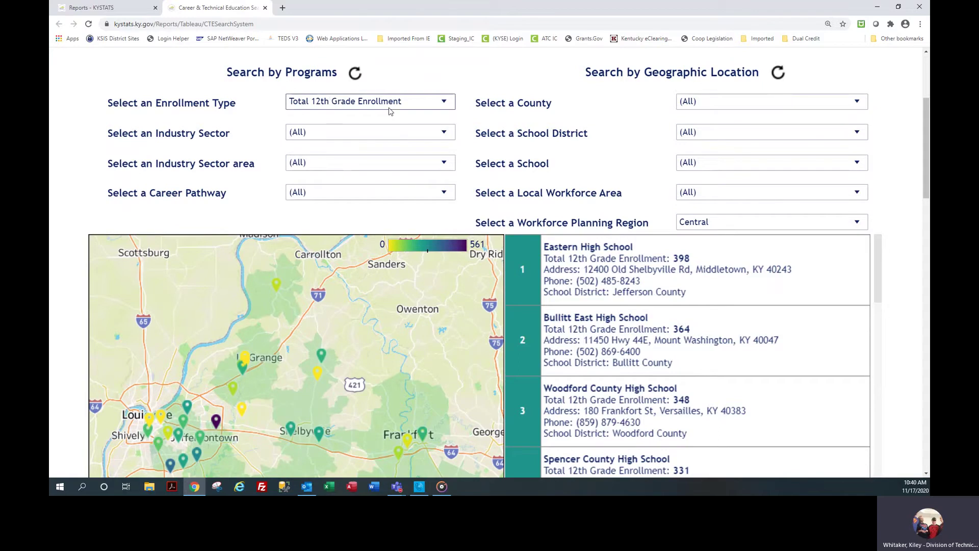
- Set the enrollment type to Total Current Enrollment and review the school list
{"action": "left_click", "coordinate": [446, 103]}
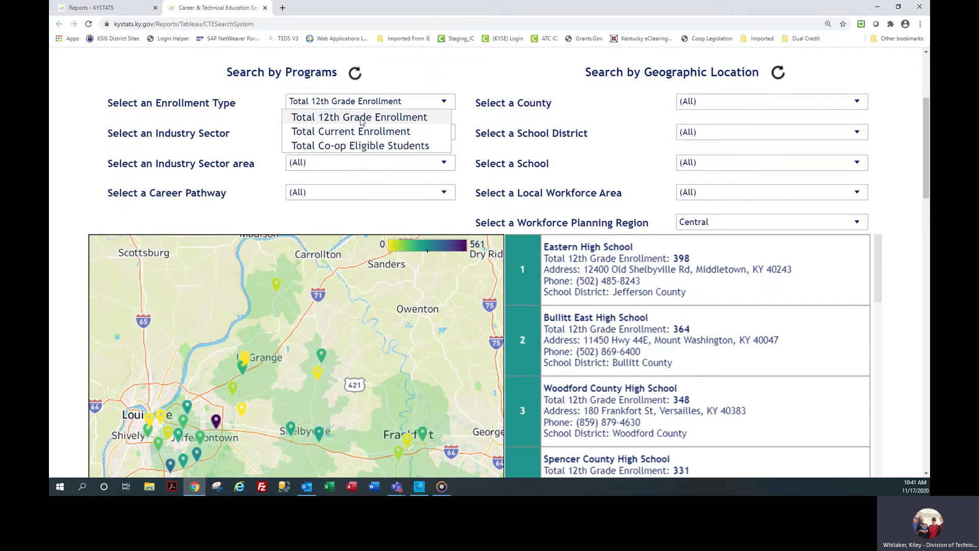
{"action": "left_click", "coordinate": [327, 134]}
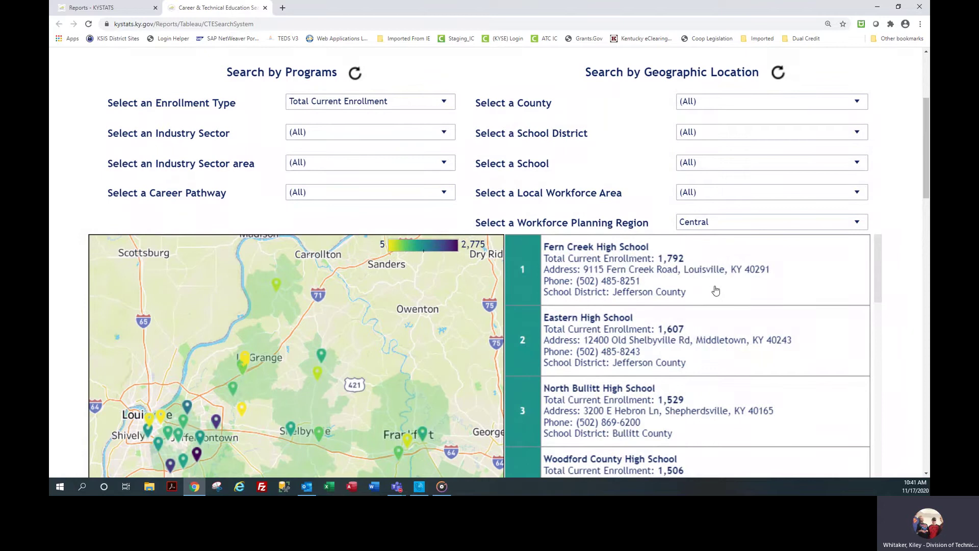
{"action": "scroll", "coordinate": [709, 286], "scroll_direction": "down", "scroll_amount": 2}
{"action": "scroll", "coordinate": [859, 284], "scroll_direction": "up", "scroll_amount": 4}
{"action": "scroll", "coordinate": [892, 279], "scroll_direction": "down", "scroll_amount": 3}
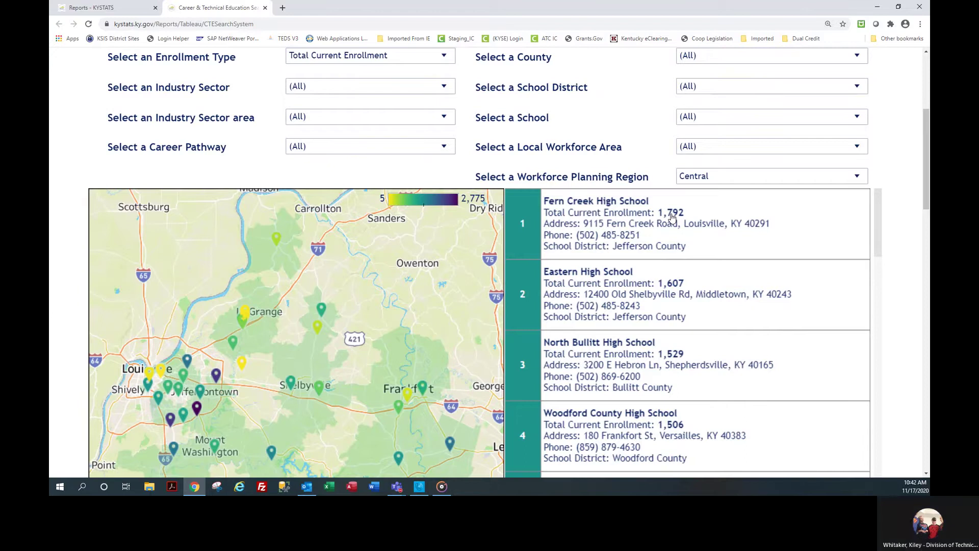
{"action": "scroll", "coordinate": [71, 143], "scroll_direction": "up", "scroll_amount": 1}
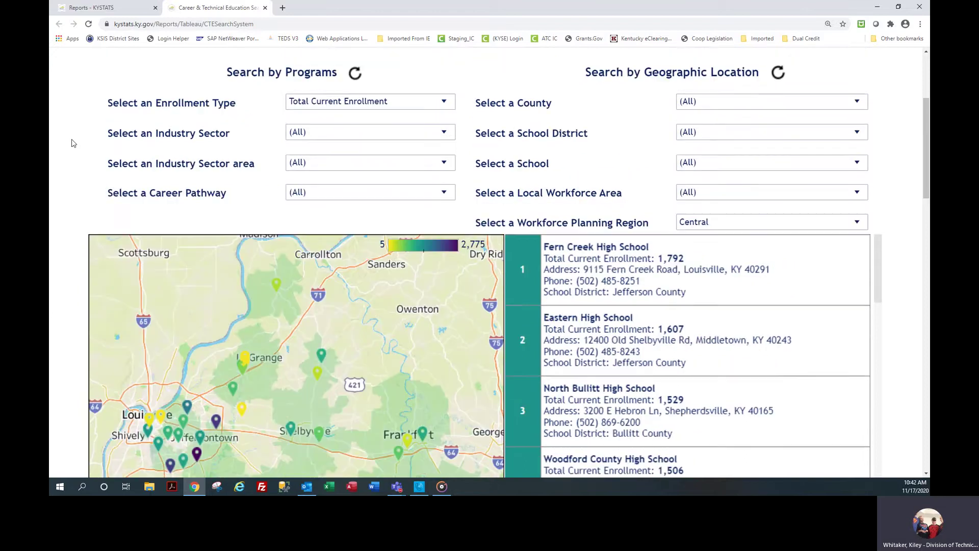
{"action": "scroll", "coordinate": [72, 144], "scroll_direction": "down", "scroll_amount": 1}
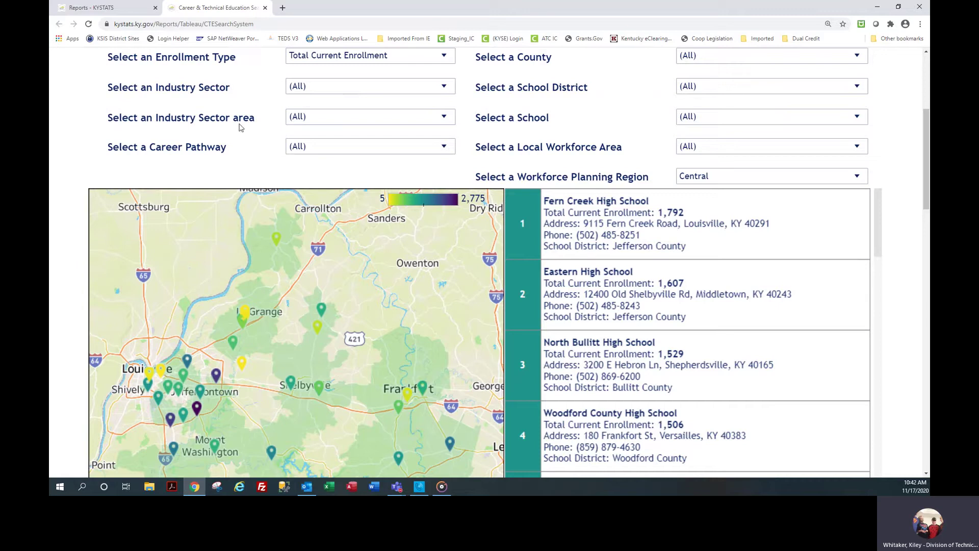
- Set the enrollment type to Total Co-op Eligible Students
{"action": "left_click", "coordinate": [379, 61]}
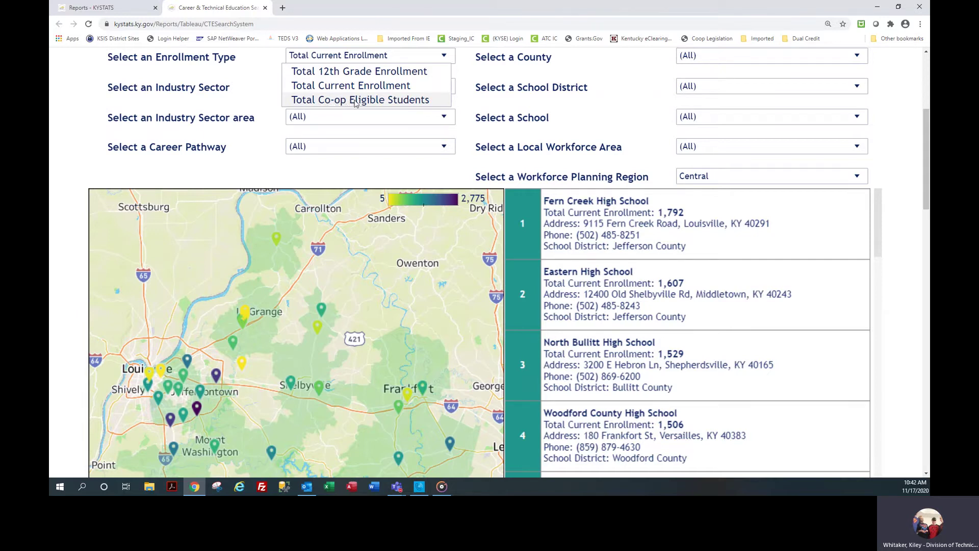
{"action": "left_click", "coordinate": [355, 101]}
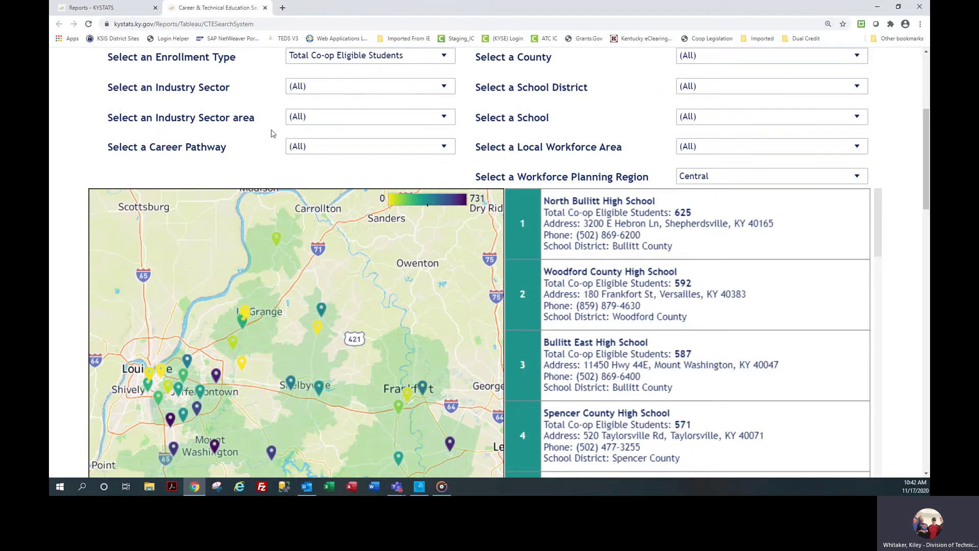
{"action": "left_click", "coordinate": [407, 62]}
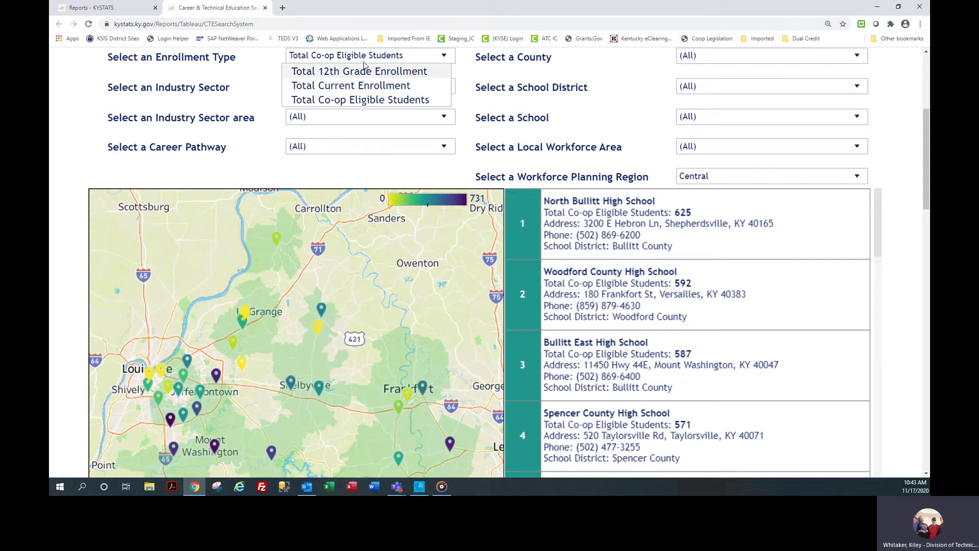
{"action": "left_click", "coordinate": [266, 75]}
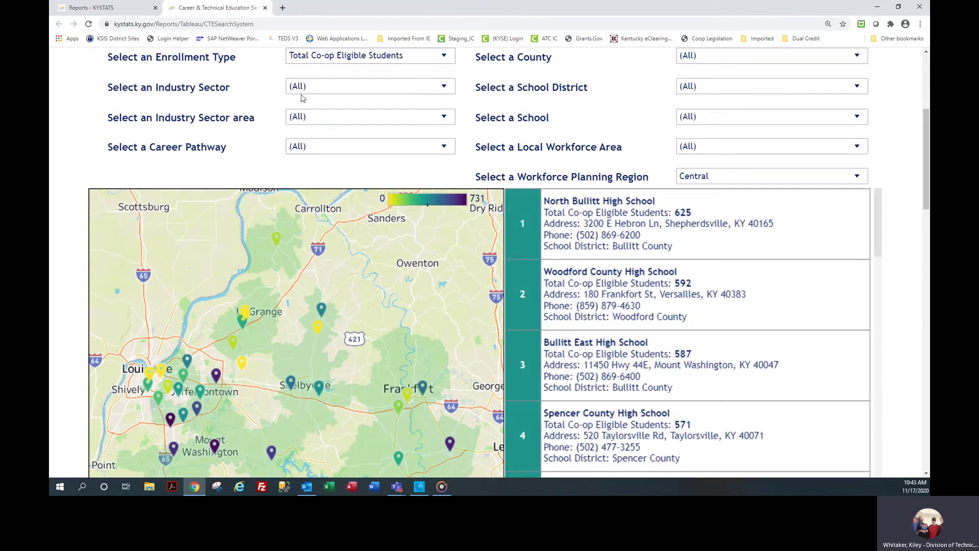
- Filter the programs to the Manufacturing industry sector
{"action": "scroll", "coordinate": [261, 105], "scroll_direction": "up", "scroll_amount": 2}
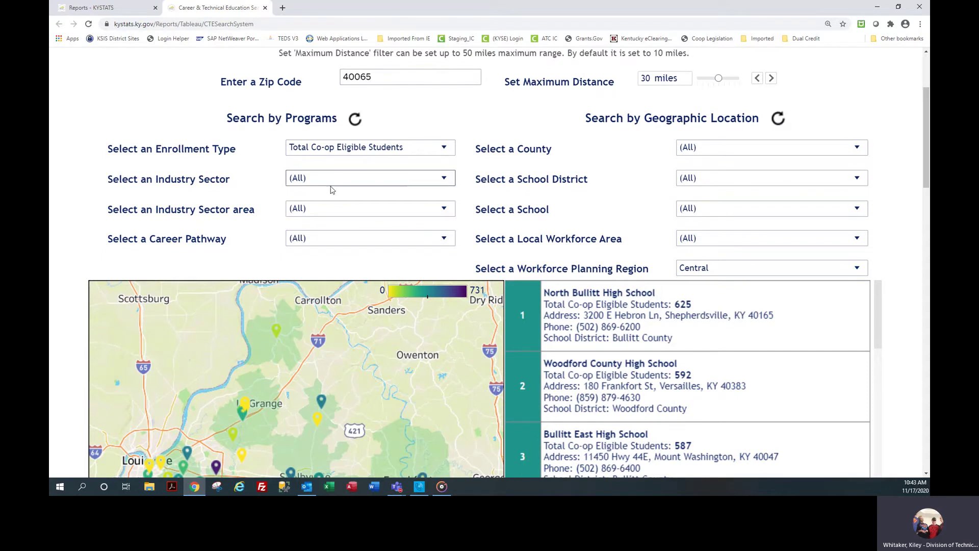
{"action": "scroll", "coordinate": [80, 205], "scroll_direction": "down", "scroll_amount": 1}
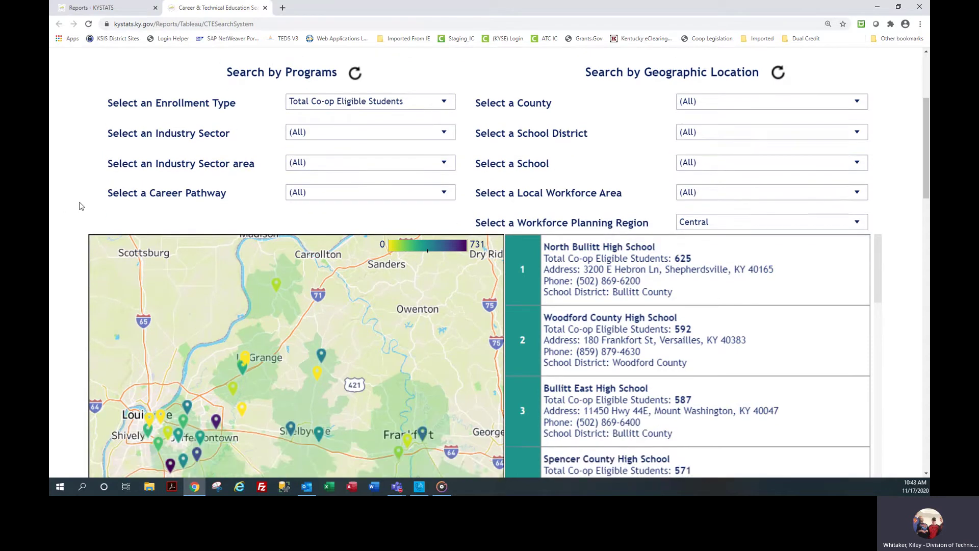
{"action": "scroll", "coordinate": [80, 204], "scroll_direction": "up", "scroll_amount": 1}
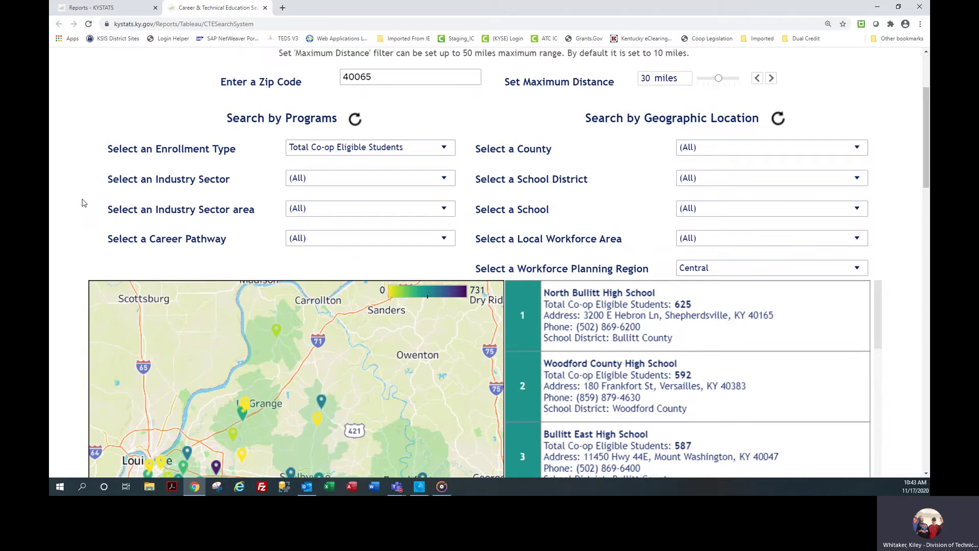
{"action": "scroll", "coordinate": [83, 200], "scroll_direction": "down", "scroll_amount": 2}
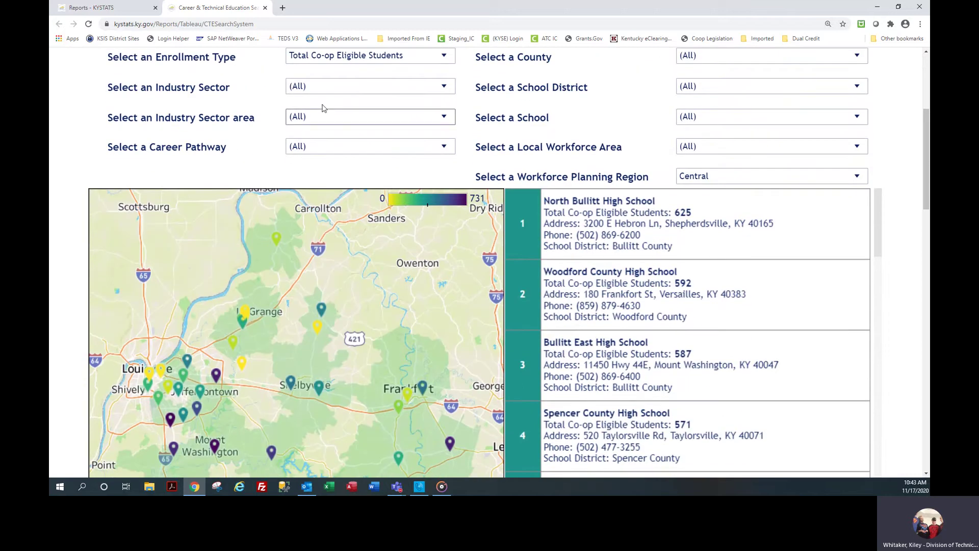
{"action": "left_click", "coordinate": [334, 90]}
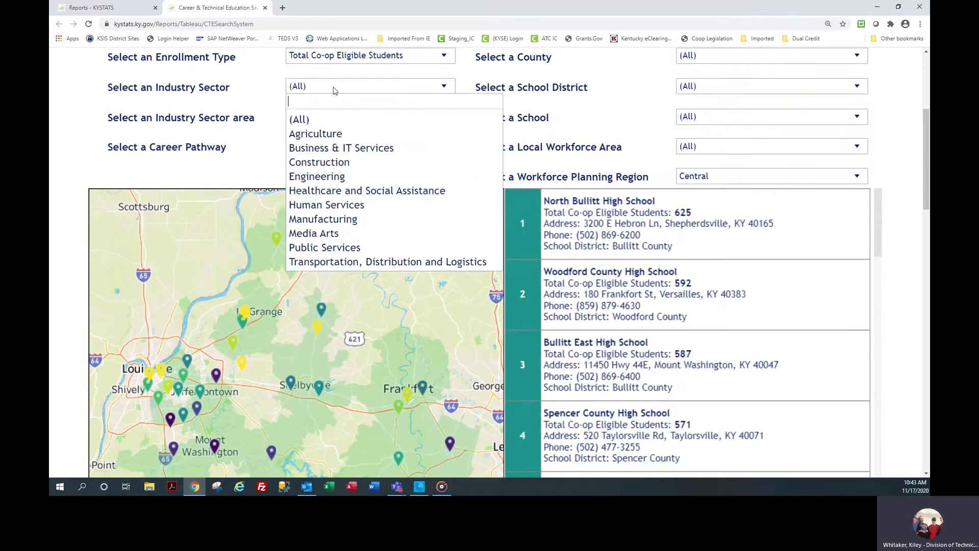
{"action": "left_click", "coordinate": [338, 225]}
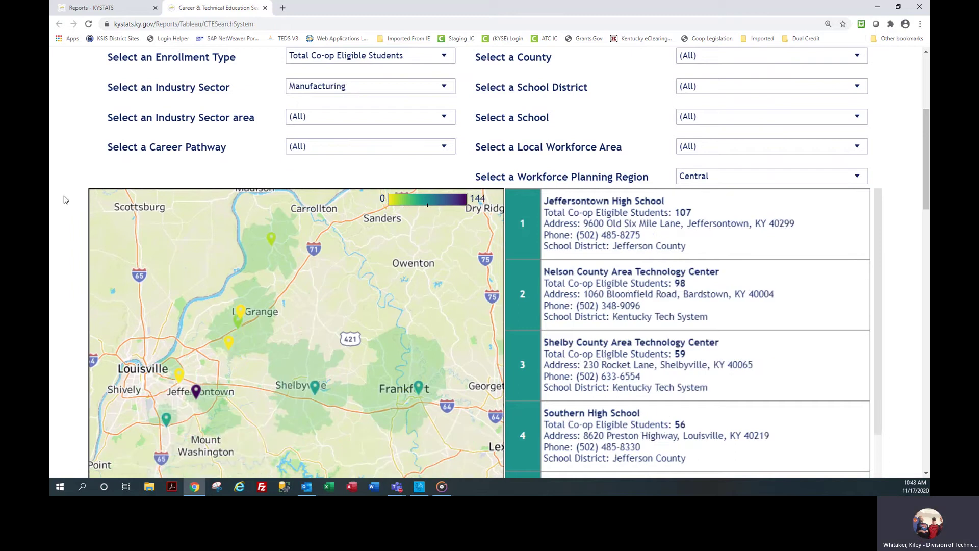
- Narrow the Manufacturing results to a single industry sector area and inspect the matching schools on the map and in the list
{"action": "scroll", "coordinate": [72, 195], "scroll_direction": "down", "scroll_amount": 1}
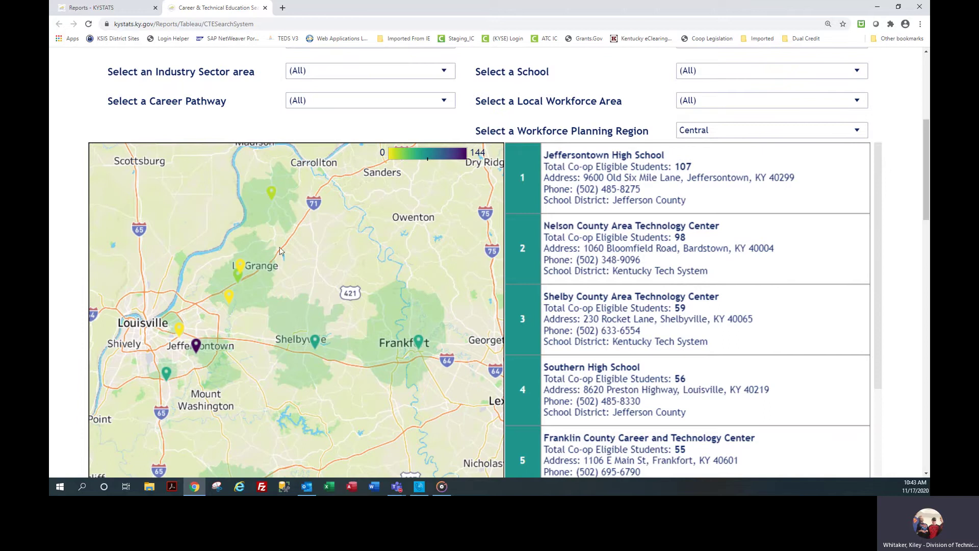
{"action": "scroll", "coordinate": [119, 127], "scroll_direction": "up", "scroll_amount": 2}
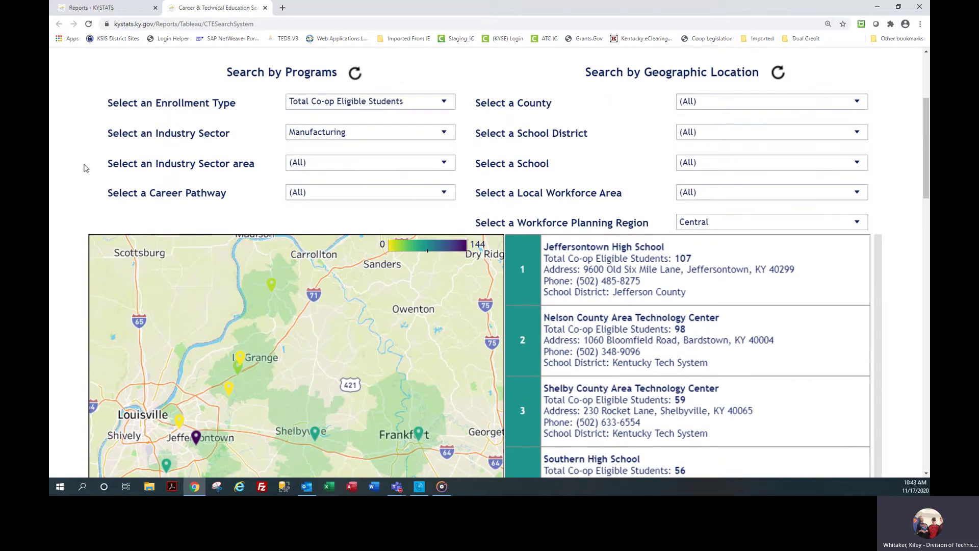
{"action": "scroll", "coordinate": [84, 168], "scroll_direction": "down", "scroll_amount": 2}
{"action": "scroll", "coordinate": [114, 135], "scroll_direction": "up", "scroll_amount": 1}
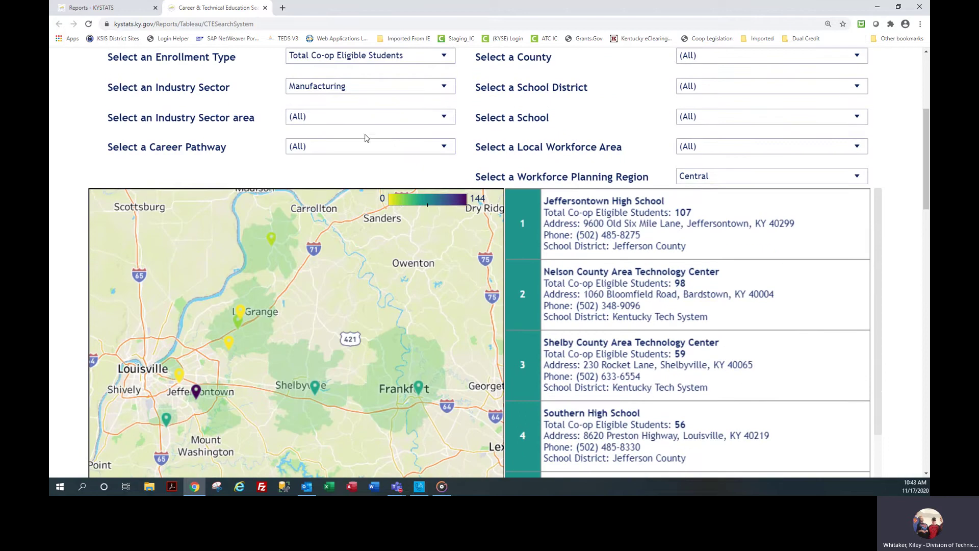
{"action": "scroll", "coordinate": [134, 156], "scroll_direction": "up", "scroll_amount": 1}
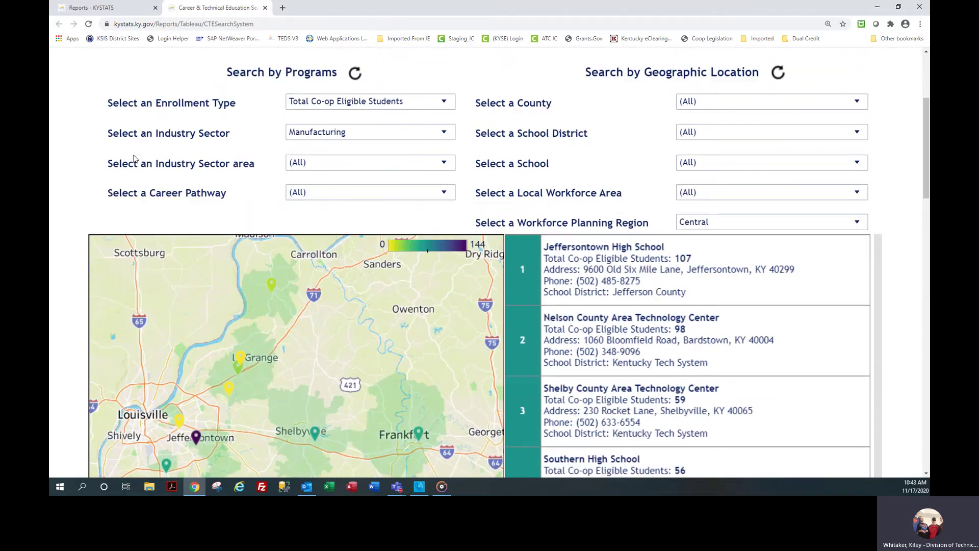
{"action": "left_click", "coordinate": [380, 168]}
{"action": "left_click", "coordinate": [309, 253]}
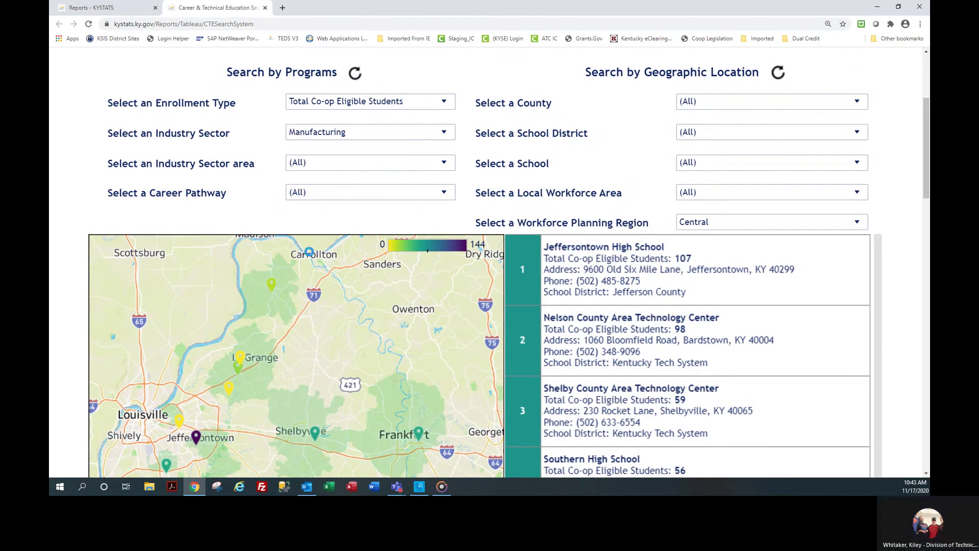
{"action": "scroll", "coordinate": [101, 218], "scroll_direction": "down", "scroll_amount": 3}
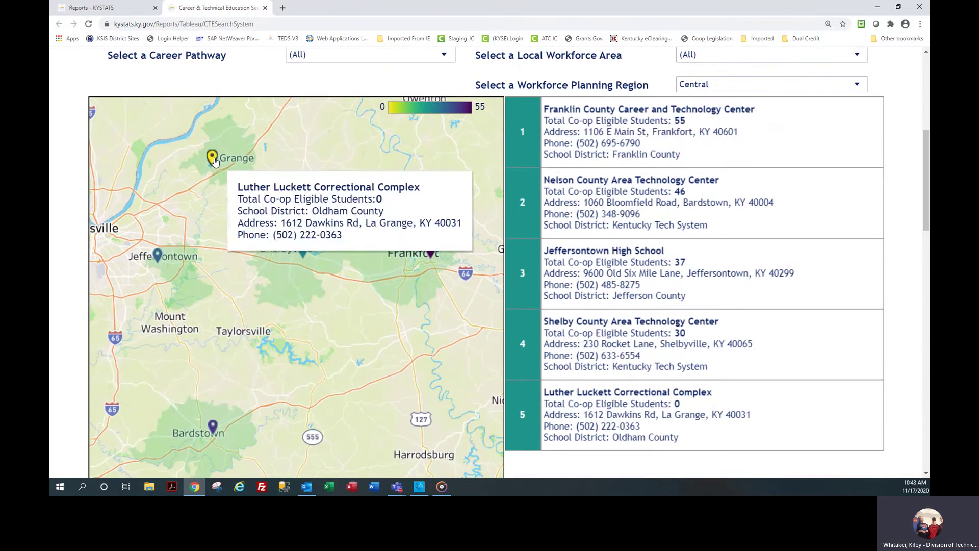
{"action": "scroll", "coordinate": [84, 193], "scroll_direction": "up", "scroll_amount": 1}
{"action": "scroll", "coordinate": [84, 194], "scroll_direction": "down", "scroll_amount": 1}
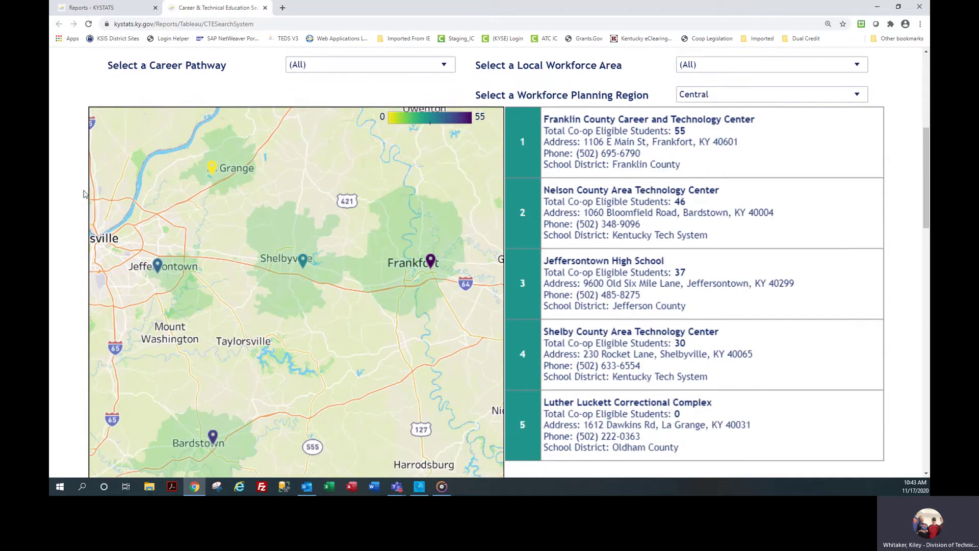
- Examine the school markers on the map and compare their co-op eligible student details with the list of Welding programs
{"action": "mouse_move", "coordinate": [212, 168]}
{"action": "mouse_move", "coordinate": [160, 259]}
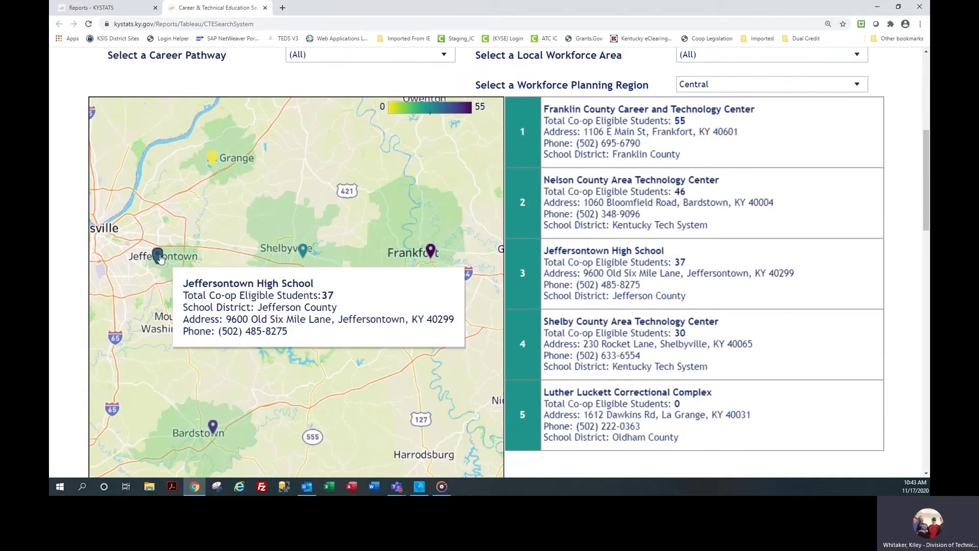
{"action": "mouse_move", "coordinate": [212, 424]}
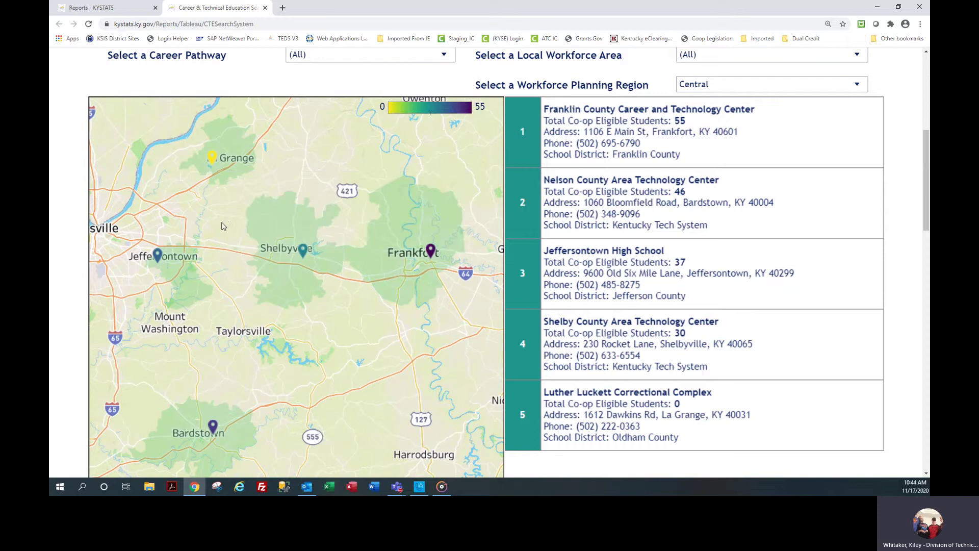
{"action": "mouse_move", "coordinate": [302, 254]}
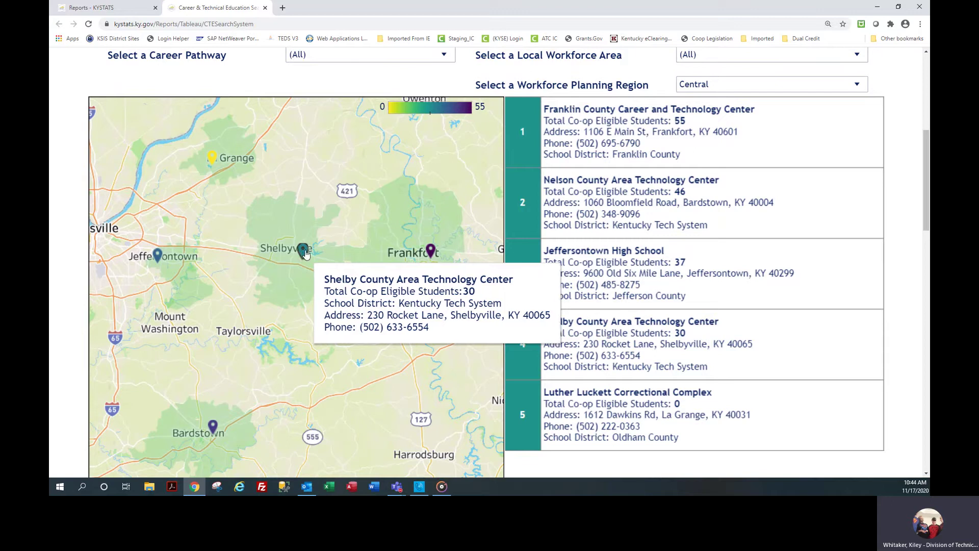
{"action": "mouse_move", "coordinate": [324, 278]}
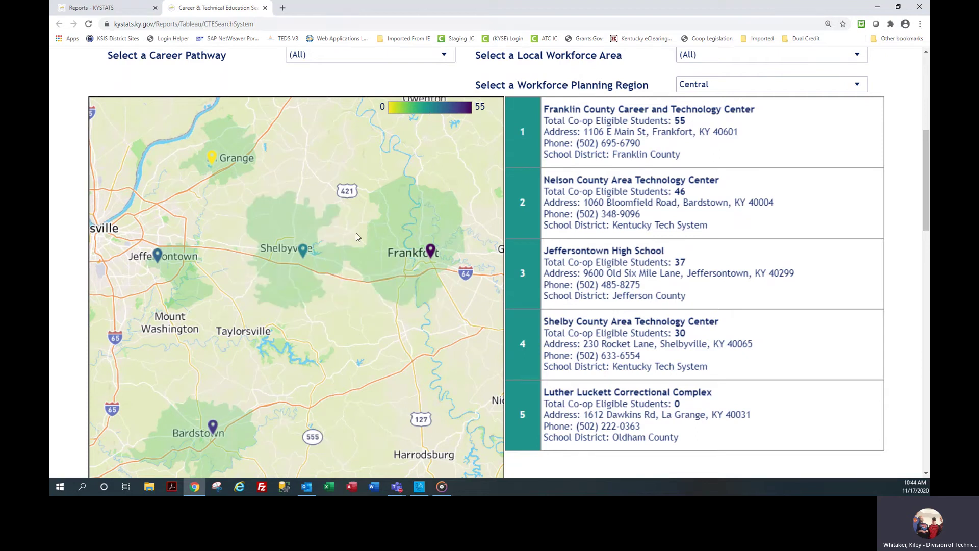
{"action": "scroll", "coordinate": [356, 232], "scroll_direction": "up", "scroll_amount": 1}
{"action": "scroll", "coordinate": [356, 236], "scroll_direction": "up", "scroll_amount": 1}
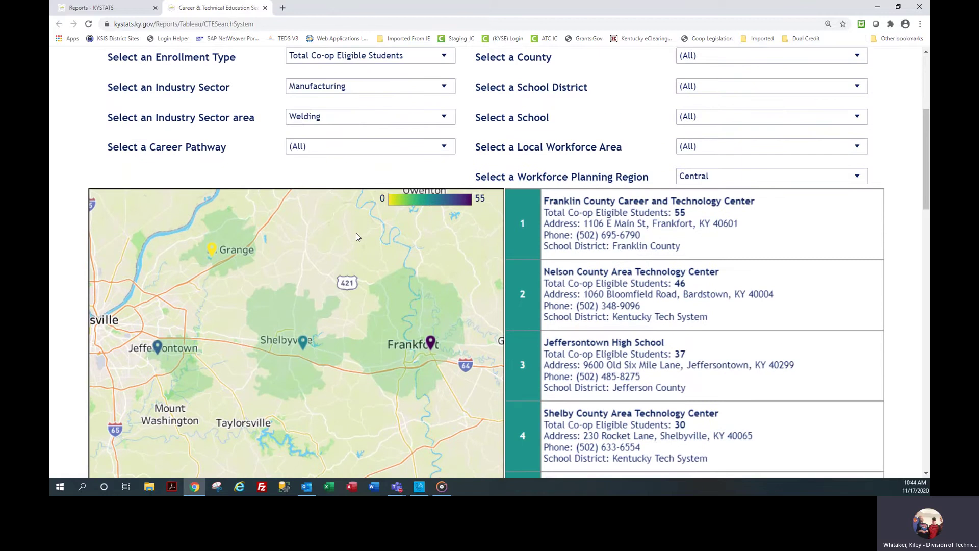
{"action": "scroll", "coordinate": [356, 233], "scroll_direction": "up", "scroll_amount": 2}
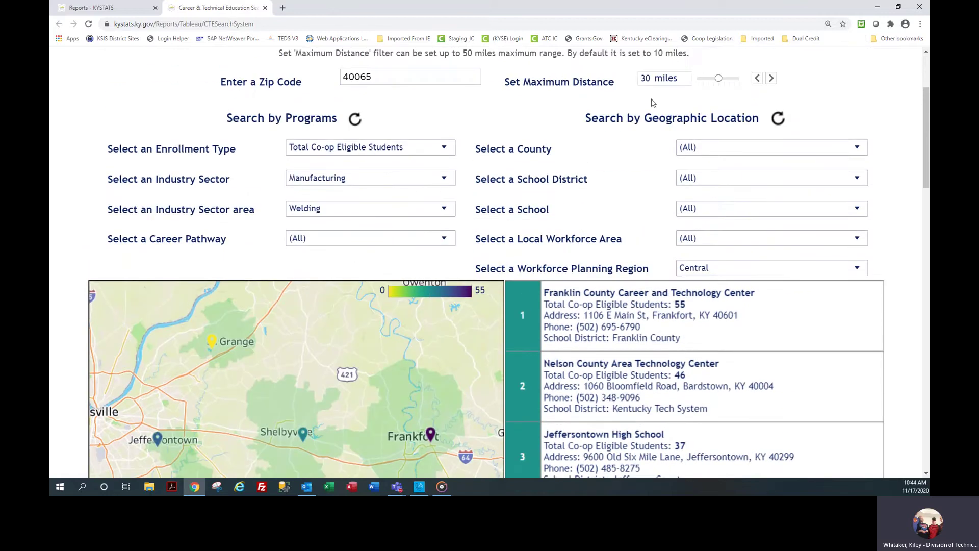
{"action": "scroll", "coordinate": [314, 323], "scroll_direction": "down", "scroll_amount": 2}
{"action": "mouse_move", "coordinate": [303, 349]}
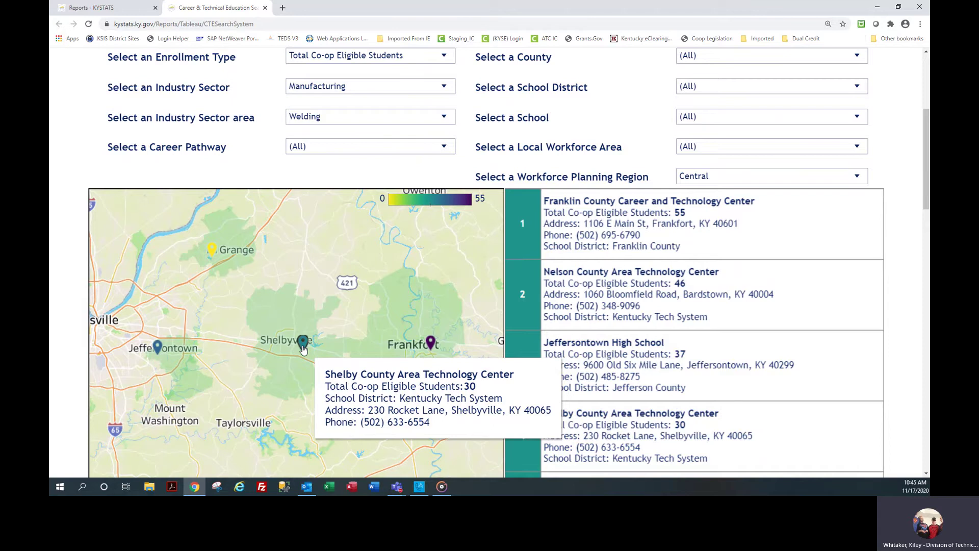
{"action": "mouse_move", "coordinate": [429, 344]}
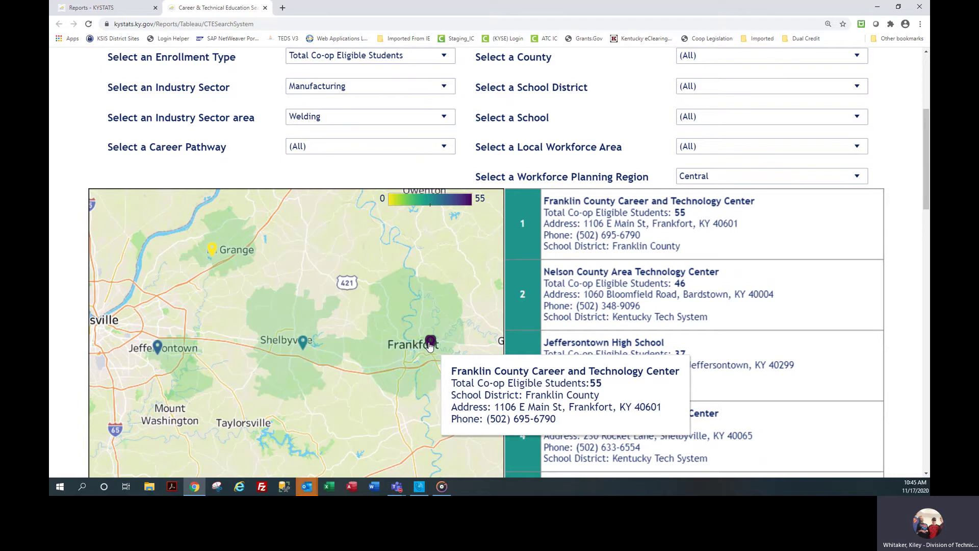
{"action": "mouse_move", "coordinate": [302, 342]}
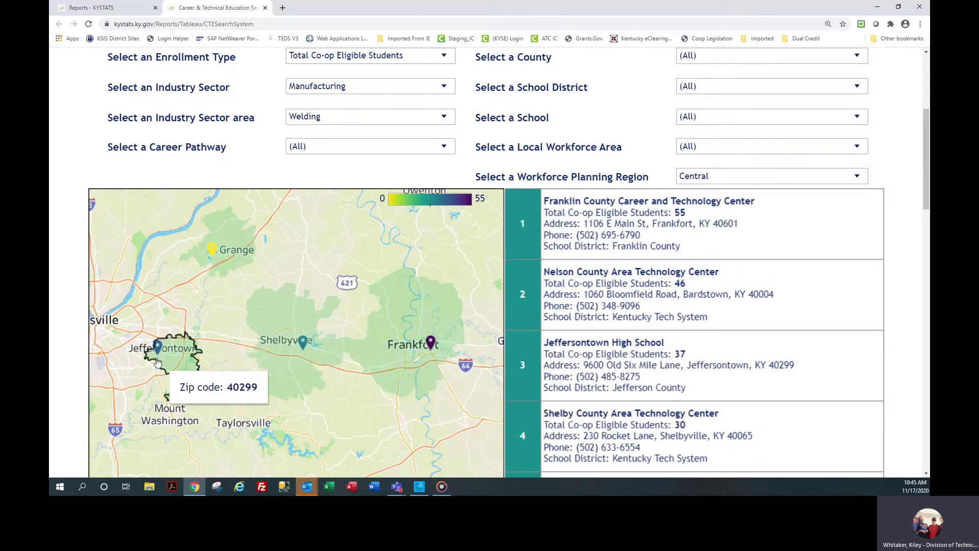
{"action": "mouse_move", "coordinate": [158, 349]}
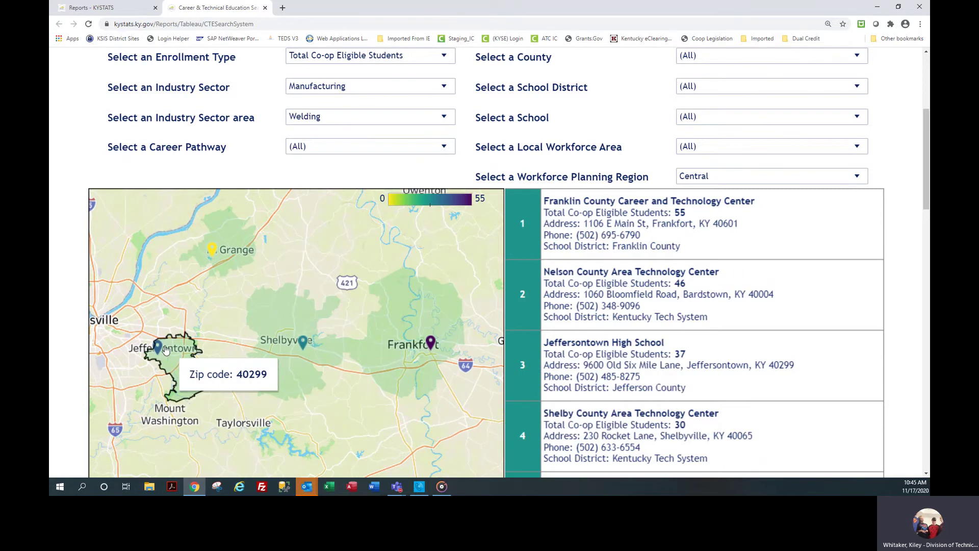
{"action": "scroll", "coordinate": [165, 349], "scroll_direction": "down", "scroll_amount": 3}
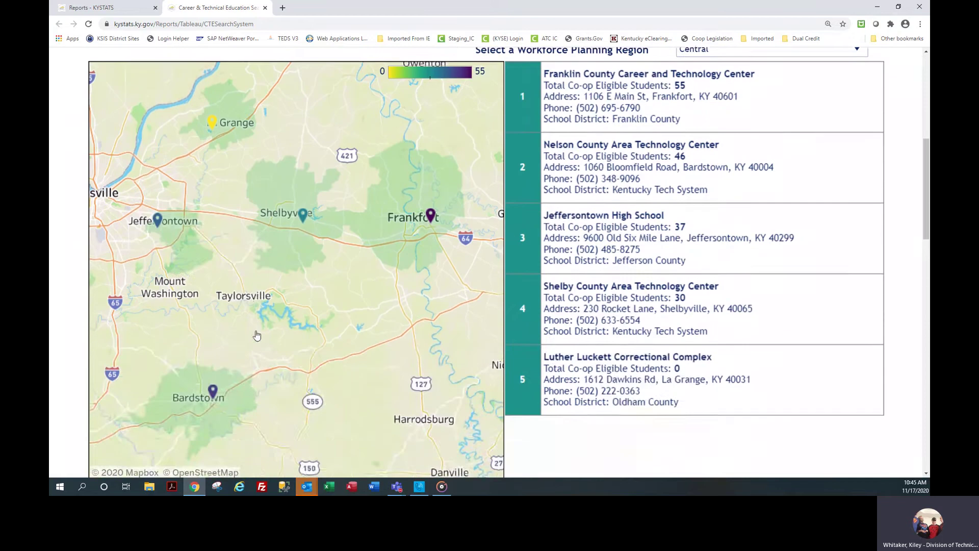
{"action": "mouse_move", "coordinate": [213, 386]}
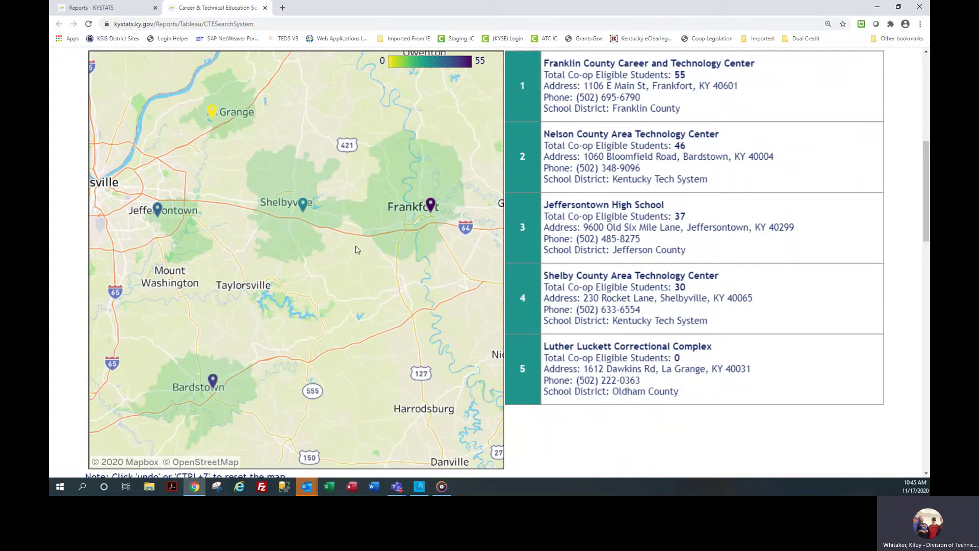
- Reset the program search filters so that industry sector, sector area and career pathway cover all options
{"action": "scroll", "coordinate": [354, 253], "scroll_direction": "up", "scroll_amount": 5}
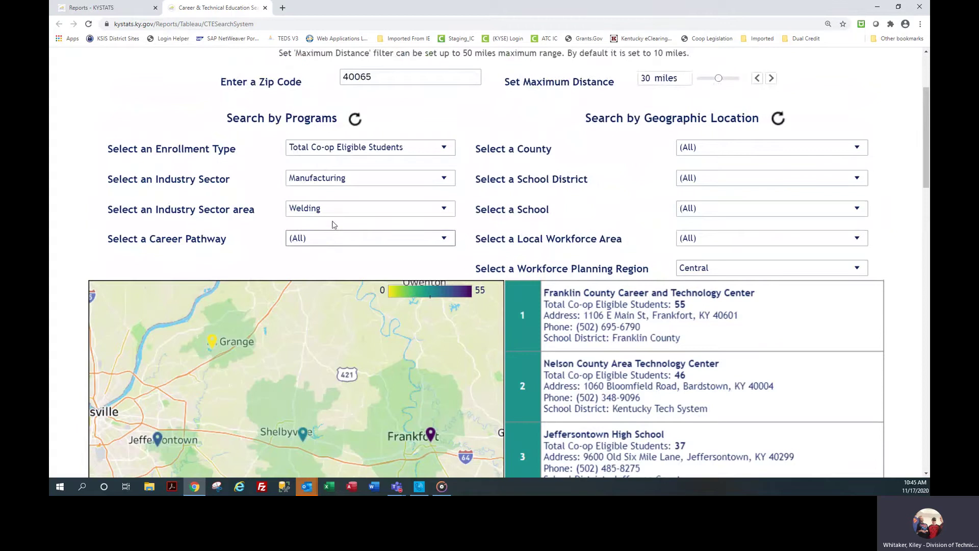
{"action": "left_click", "coordinate": [332, 181]}
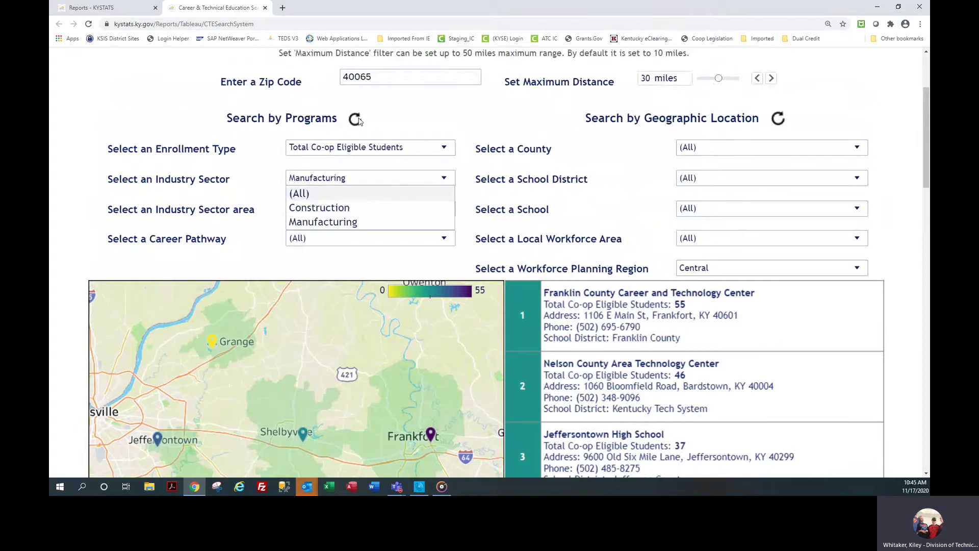
{"action": "left_click", "coordinate": [294, 127]}
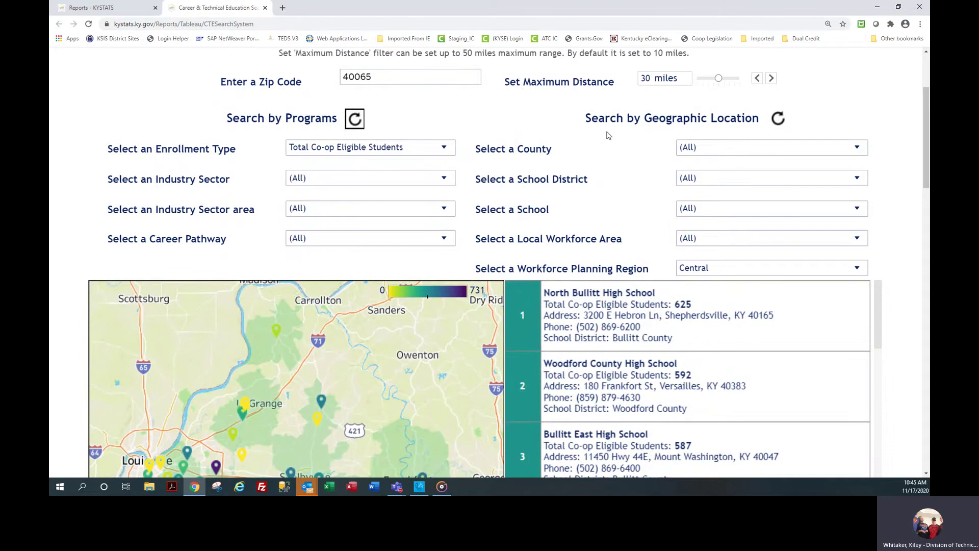
- Review the available choices for the local workforce area and the workforce planning region without changing either filter
{"action": "scroll", "coordinate": [780, 115], "scroll_direction": "down", "scroll_amount": 1}
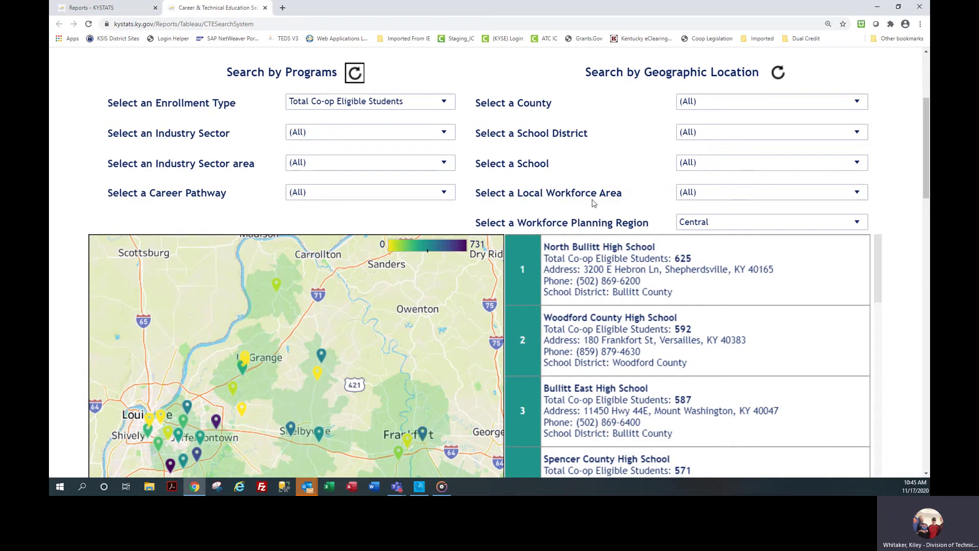
{"action": "left_click", "coordinate": [731, 197]}
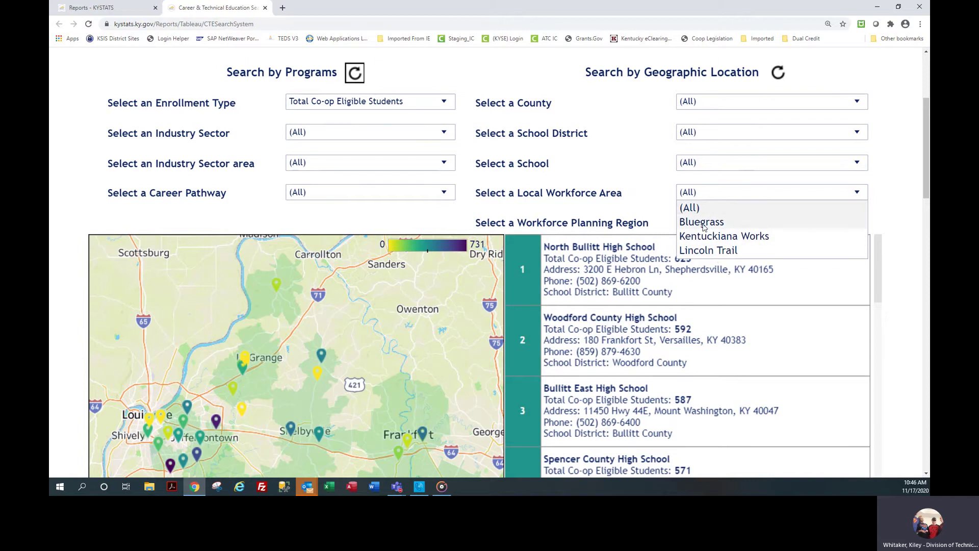
{"action": "left_click", "coordinate": [650, 206]}
{"action": "left_click", "coordinate": [695, 228]}
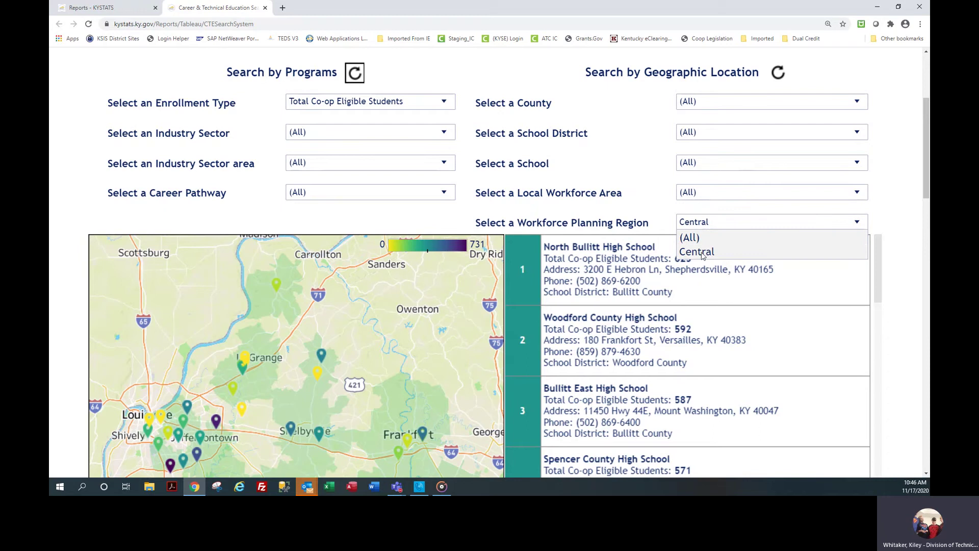
{"action": "left_click", "coordinate": [670, 222]}
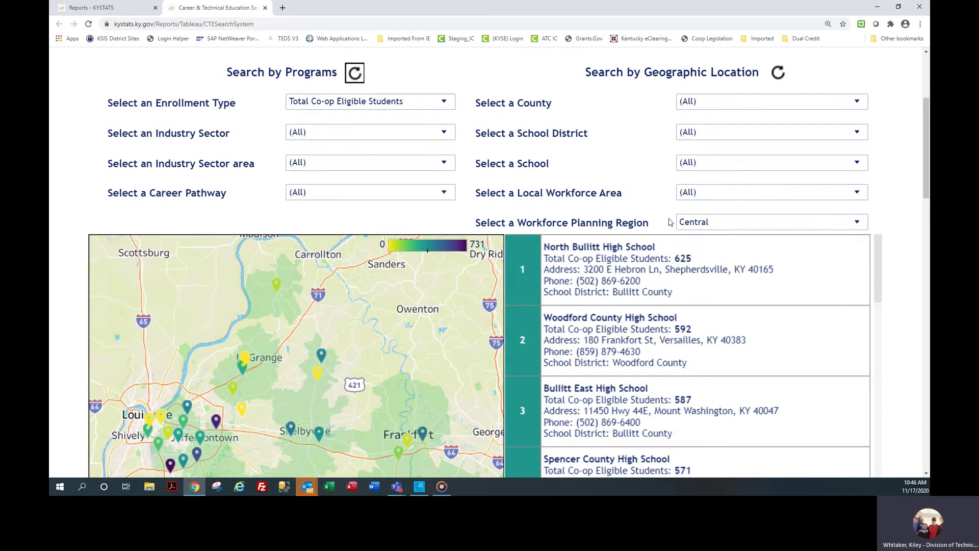
- Reload the search system page to restore the zip code, distance, program and geographic filters to their defaults
{"action": "scroll", "coordinate": [651, 186], "scroll_direction": "up", "scroll_amount": 2}
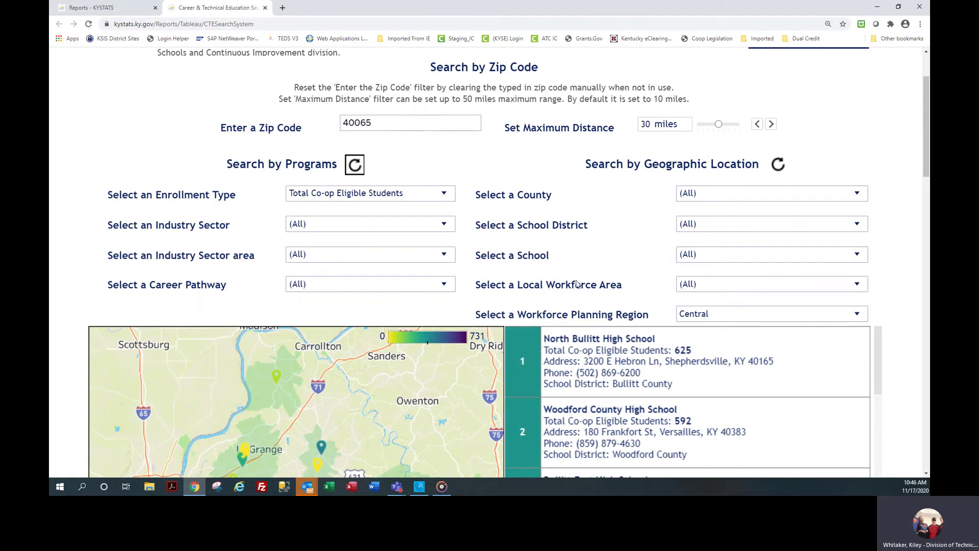
{"action": "scroll", "coordinate": [487, 191], "scroll_direction": "up", "scroll_amount": 2}
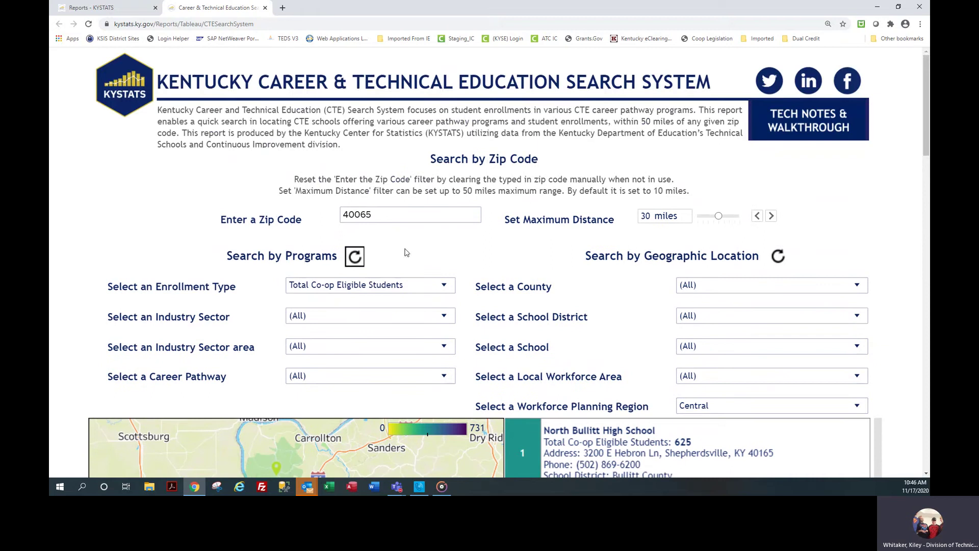
{"action": "left_click", "coordinate": [272, 24]}
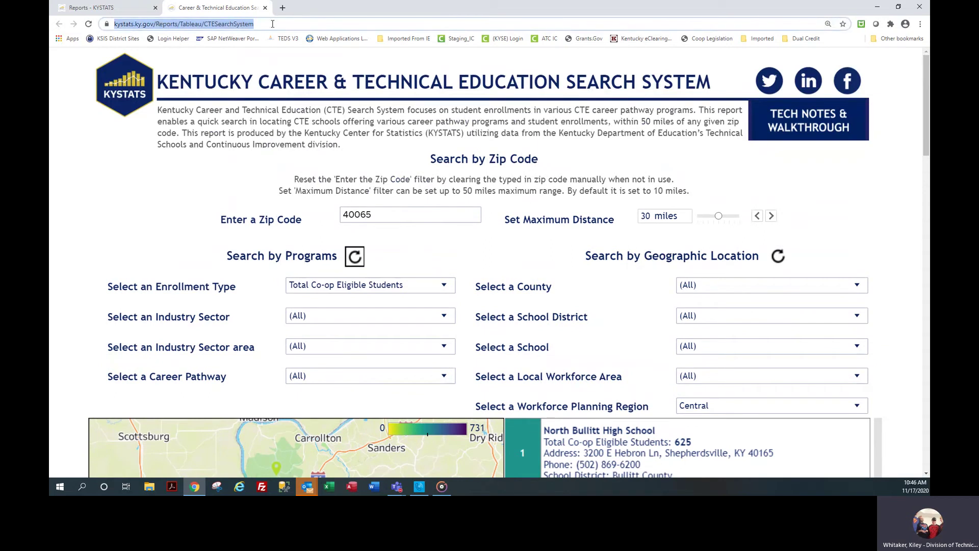
{"action": "key", "text": "Return"}
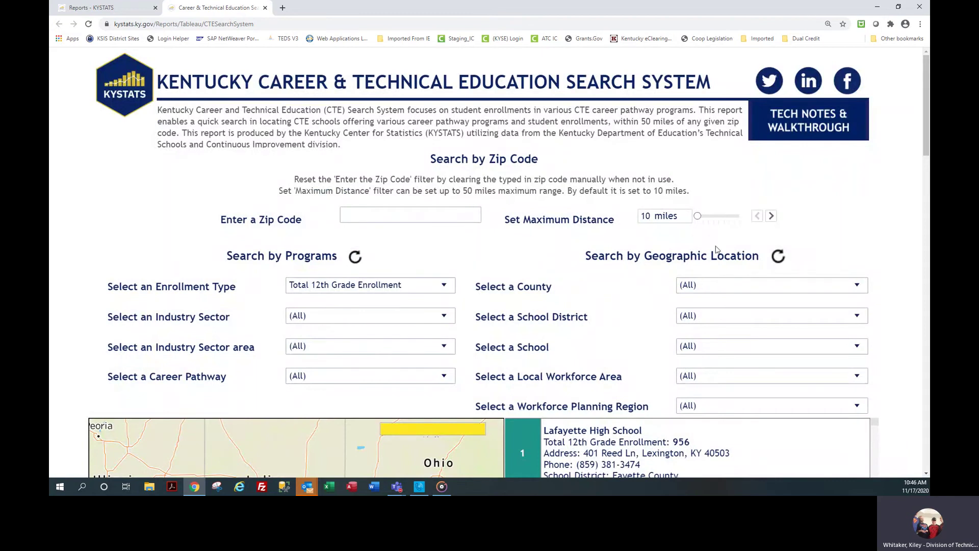
{"action": "left_click", "coordinate": [784, 260]}
- Search by zip code 40065 and review the matching schools on the map and in the list
{"action": "type", "text": "40065"}
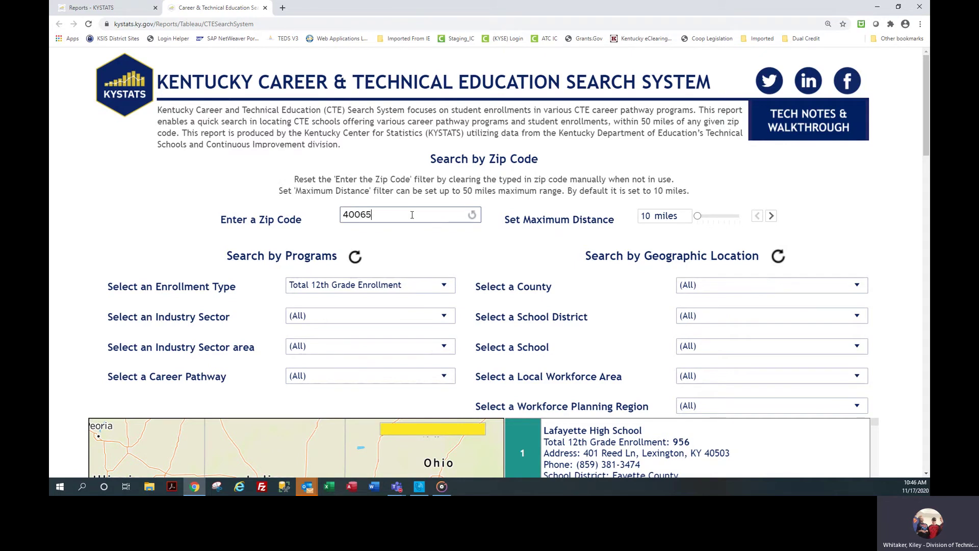
{"action": "key", "text": "Return"}
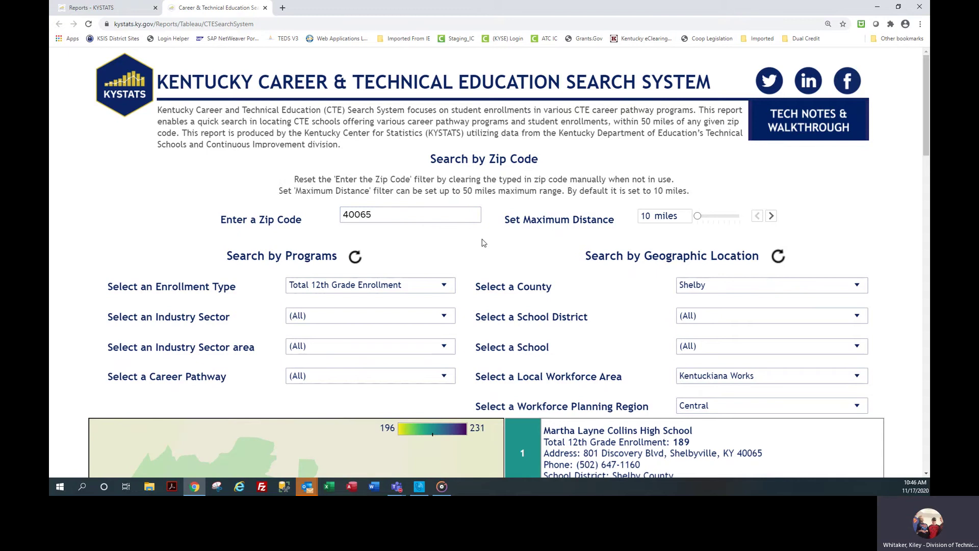
{"action": "scroll", "coordinate": [484, 242], "scroll_direction": "down", "scroll_amount": 5}
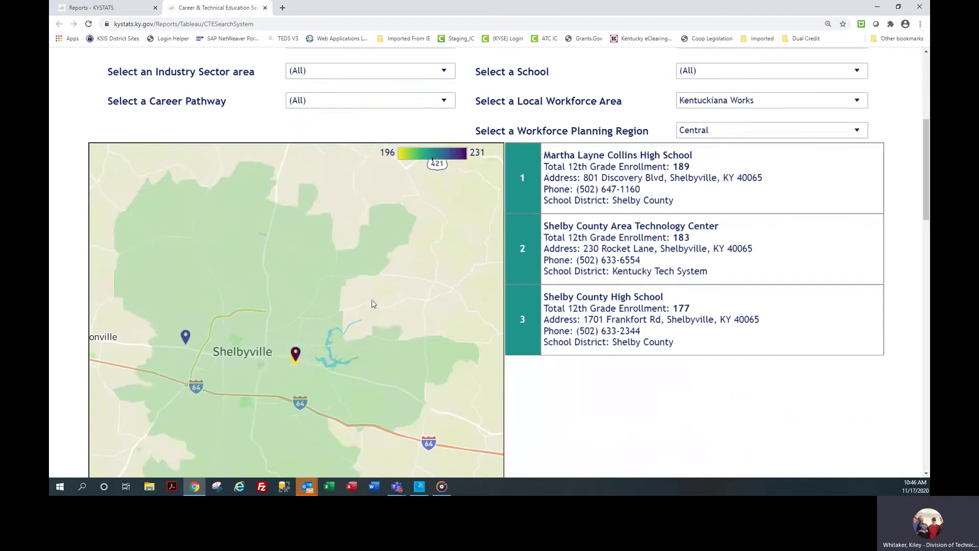
{"action": "scroll", "coordinate": [374, 304], "scroll_direction": "up", "scroll_amount": 5}
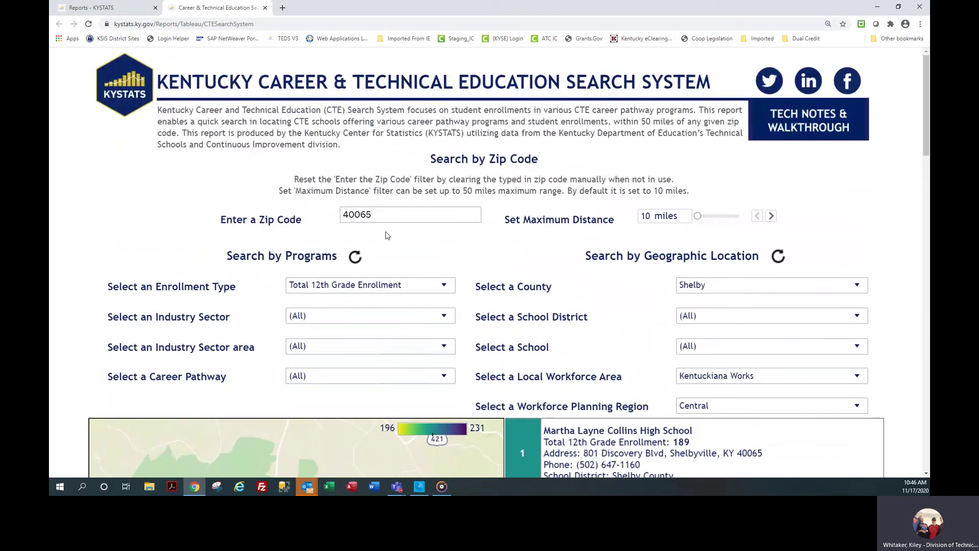
- Clear the zip code filter to return the search to the whole state
{"action": "left_click", "coordinate": [375, 214]}
{"action": "key", "text": "BackSpace"}
{"action": "key", "text": "BackSpace"}
{"action": "key", "text": "BackSpace"}
{"action": "key", "text": "BackSpace"}
{"action": "key", "text": "BackSpace"}
{"action": "left_click", "coordinate": [304, 217]}
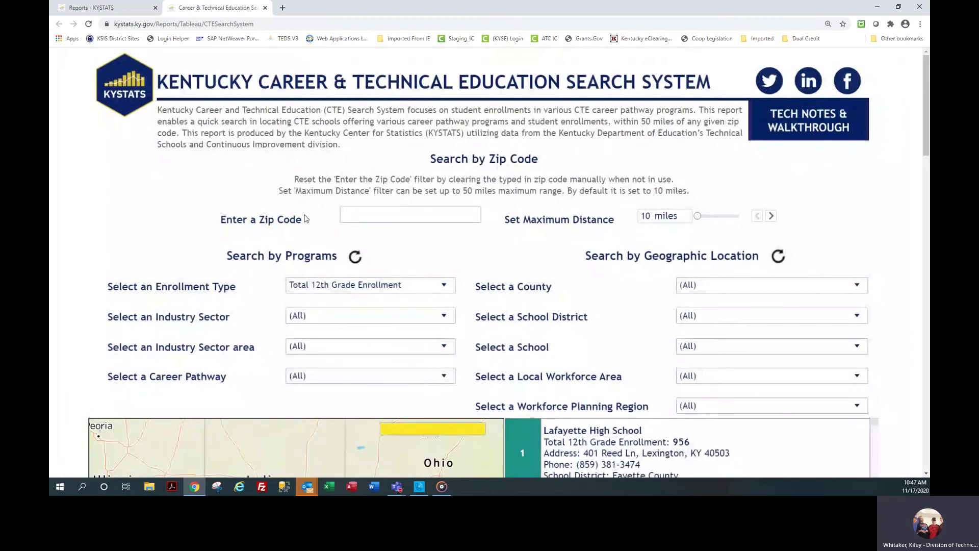
- Examine the statewide Kentucky map, the school list by 12th grade enrollment and the default filter settings
{"action": "scroll", "coordinate": [229, 229], "scroll_direction": "down", "scroll_amount": 6}
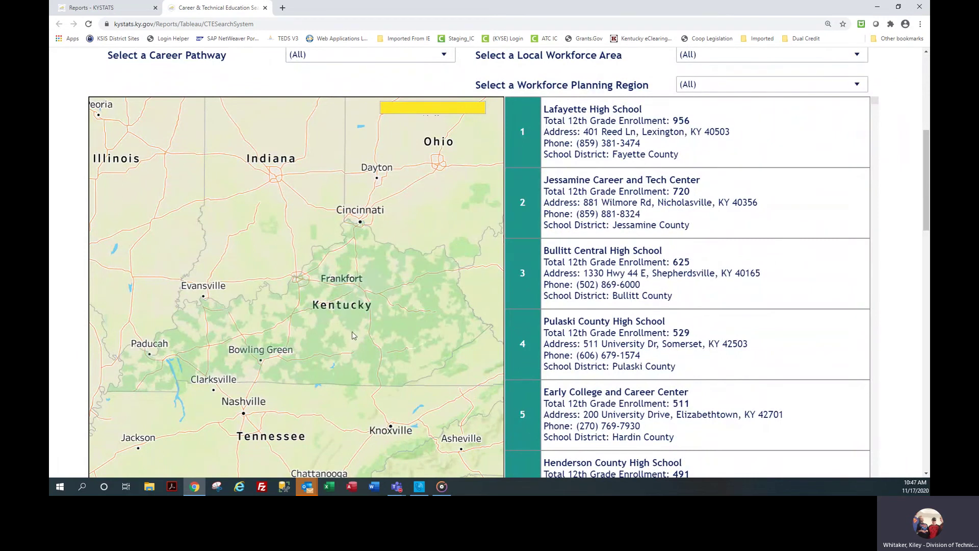
{"action": "mouse_move", "coordinate": [260, 337]}
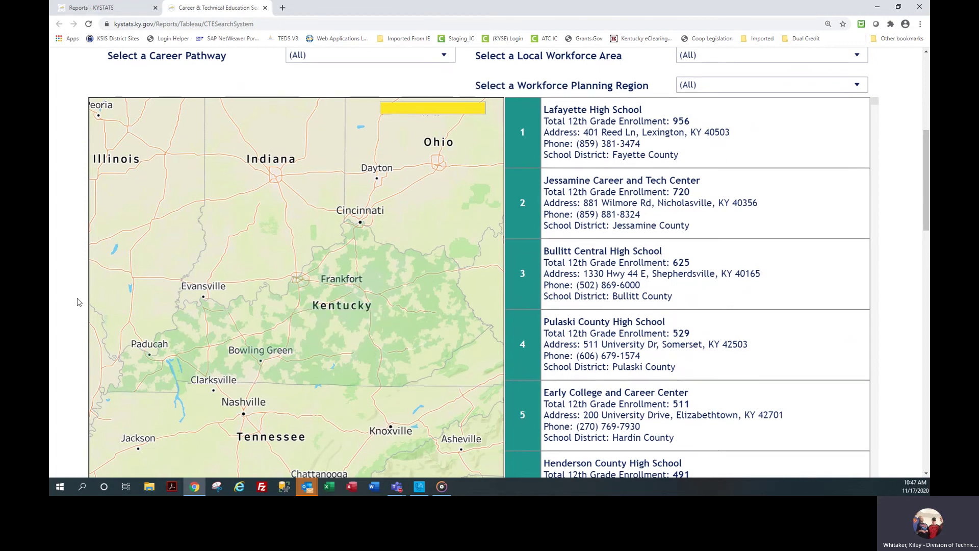
{"action": "scroll", "coordinate": [78, 301], "scroll_direction": "up", "scroll_amount": 5}
{"action": "scroll", "coordinate": [78, 301], "scroll_direction": "down", "scroll_amount": 1}
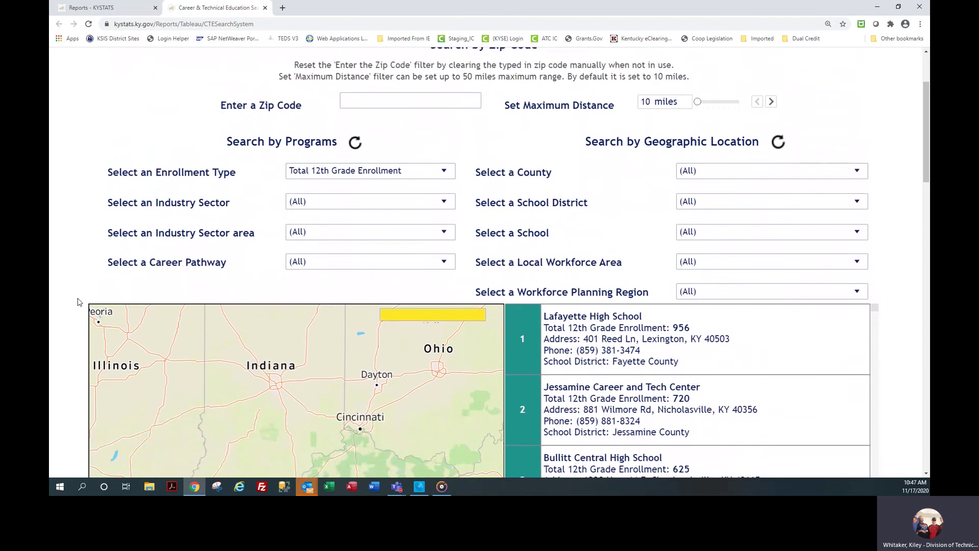
{"action": "scroll", "coordinate": [78, 301], "scroll_direction": "down", "scroll_amount": 3}
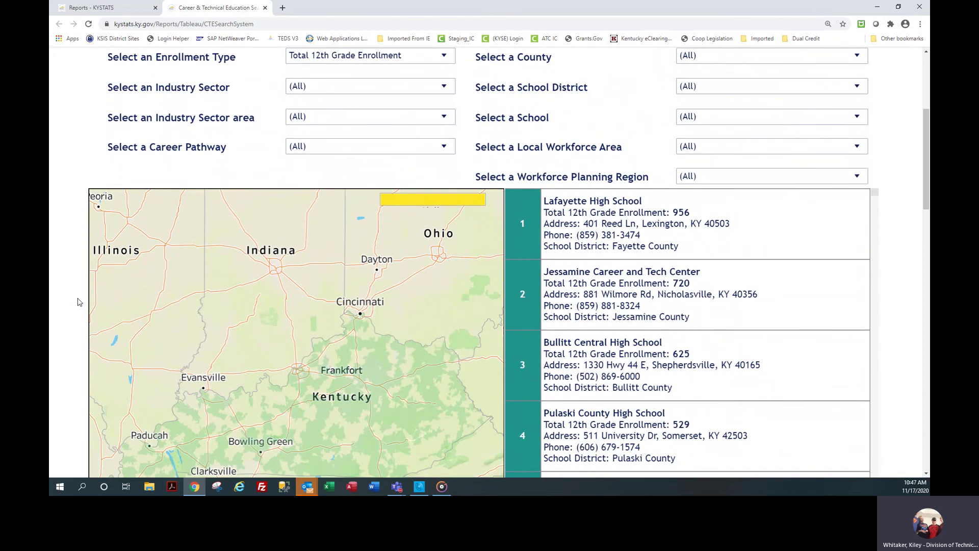
{"action": "scroll", "coordinate": [78, 301], "scroll_direction": "down", "scroll_amount": 1}
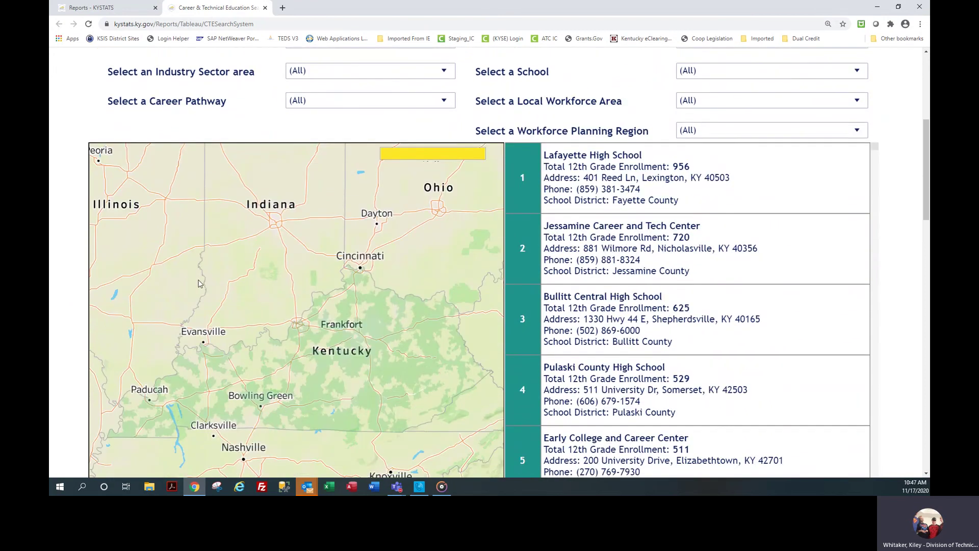